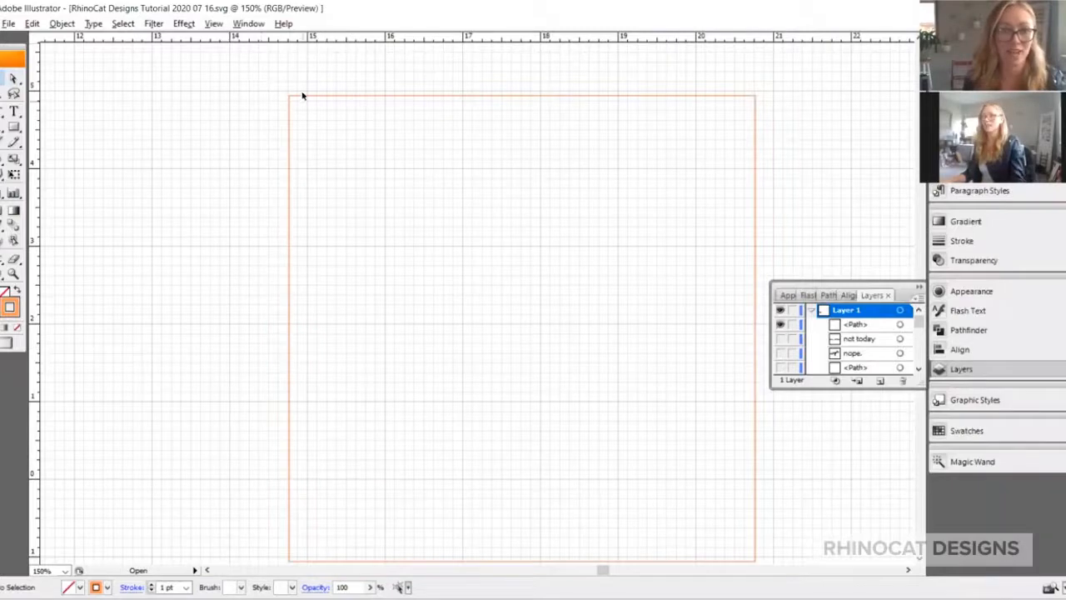
- Delete the existing orange square from the canvas
{"action": "left_click", "coordinate": [304, 95]}
{"action": "key", "text": "Delete"}
{"action": "left_click", "coordinate": [14, 127]}
{"action": "left_click_drag", "start_coordinate": [293, 101], "coordinate": [520, 335]}
{"action": "key", "text": "Delete"}
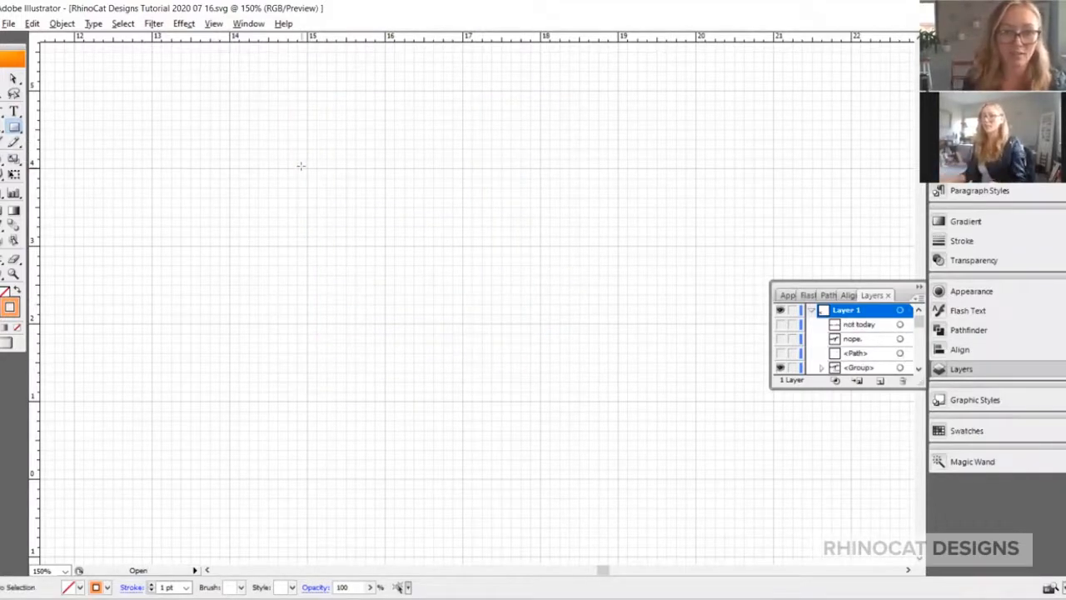
- Create a 6 in by 6 in square with the Rectangle tool and deselect it
{"action": "left_click", "coordinate": [574, 299]}
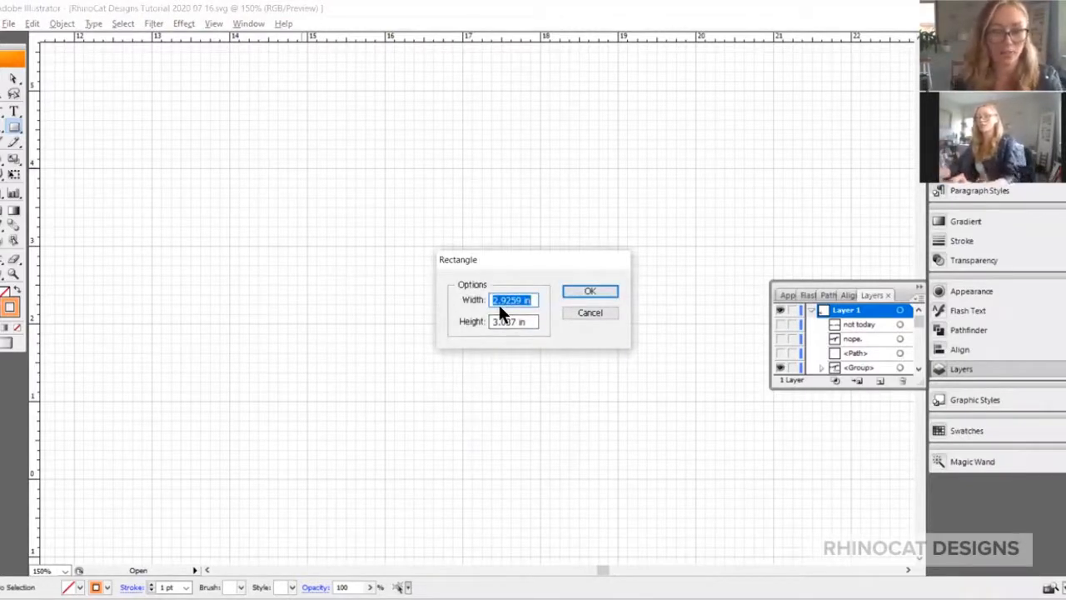
{"action": "type", "text": "6"}
{"action": "key", "text": "Tab"}
{"action": "type", "text": "6"}
{"action": "key", "text": "Tab"}
{"action": "key", "text": "Return"}
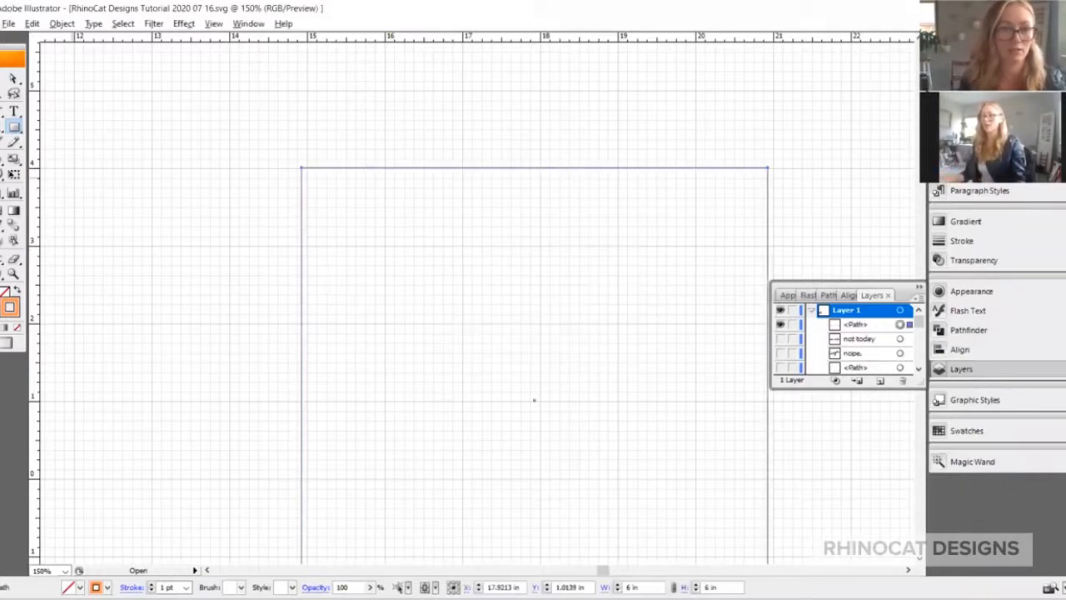
{"action": "left_click", "coordinate": [4, 79]}
{"action": "left_click", "coordinate": [205, 165]}
{"action": "scroll", "coordinate": [291, 102], "scroll_direction": "down", "scroll_amount": 3}
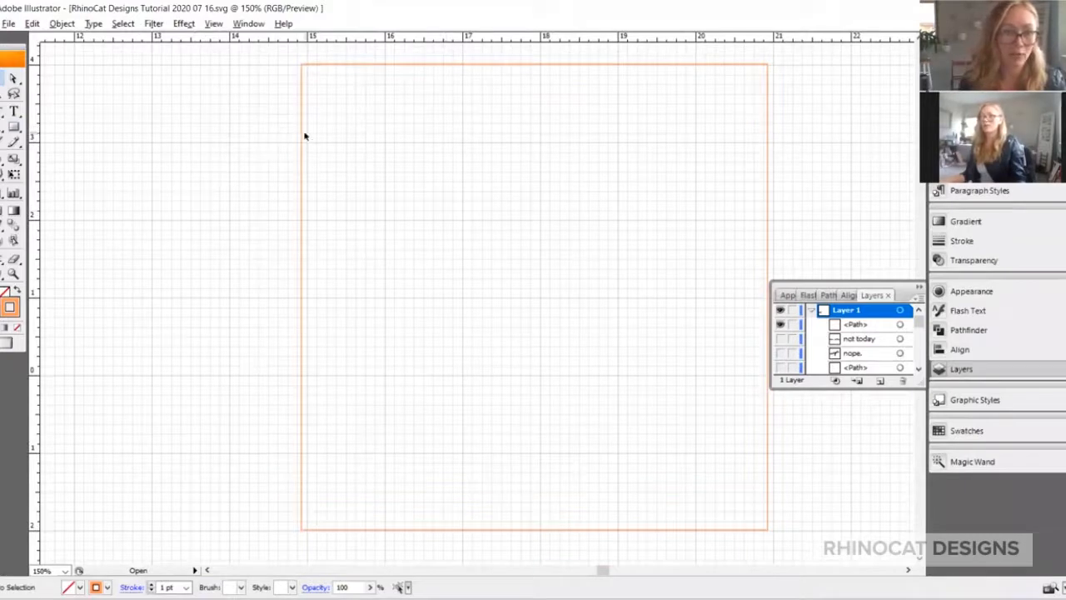
- Select the 6 in square and hide the floating Layers panel to clear the workspace
{"action": "left_click", "coordinate": [303, 136]}
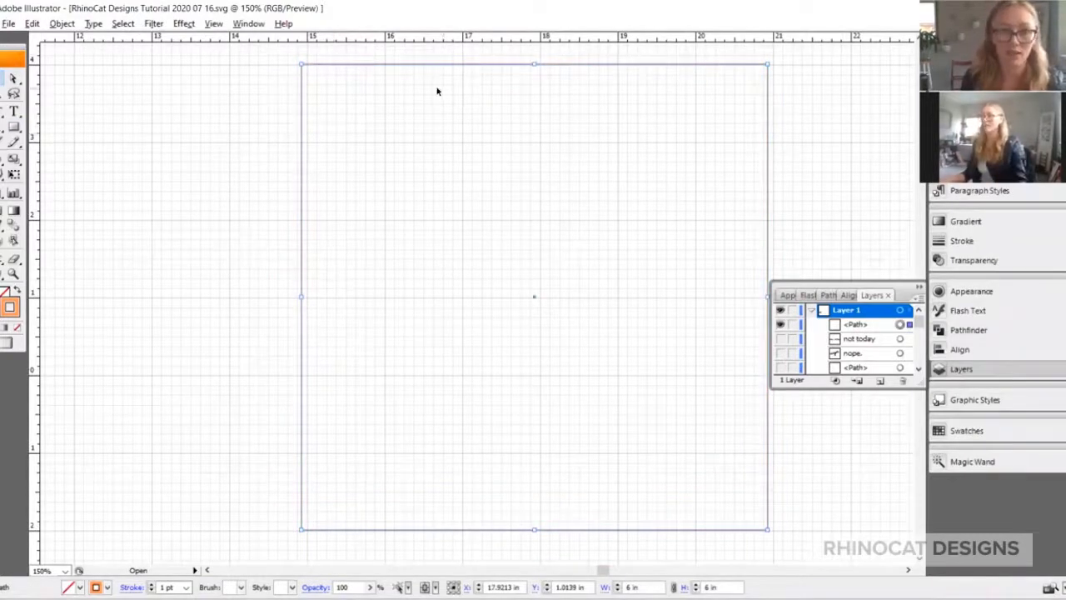
{"action": "scroll", "coordinate": [420, 163], "scroll_direction": "right", "scroll_amount": 3}
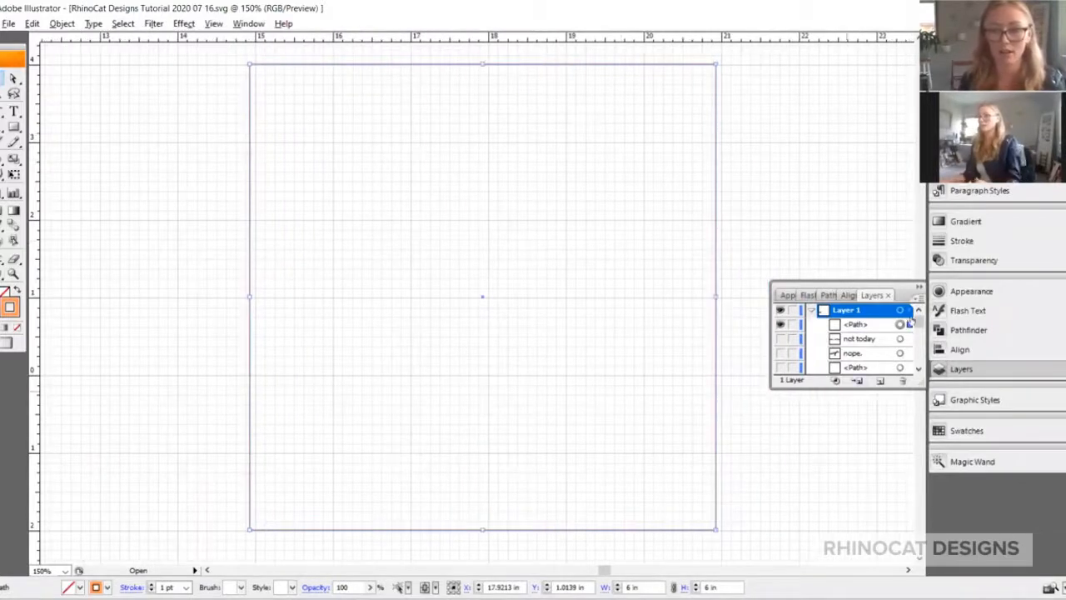
{"action": "key", "text": "F7"}
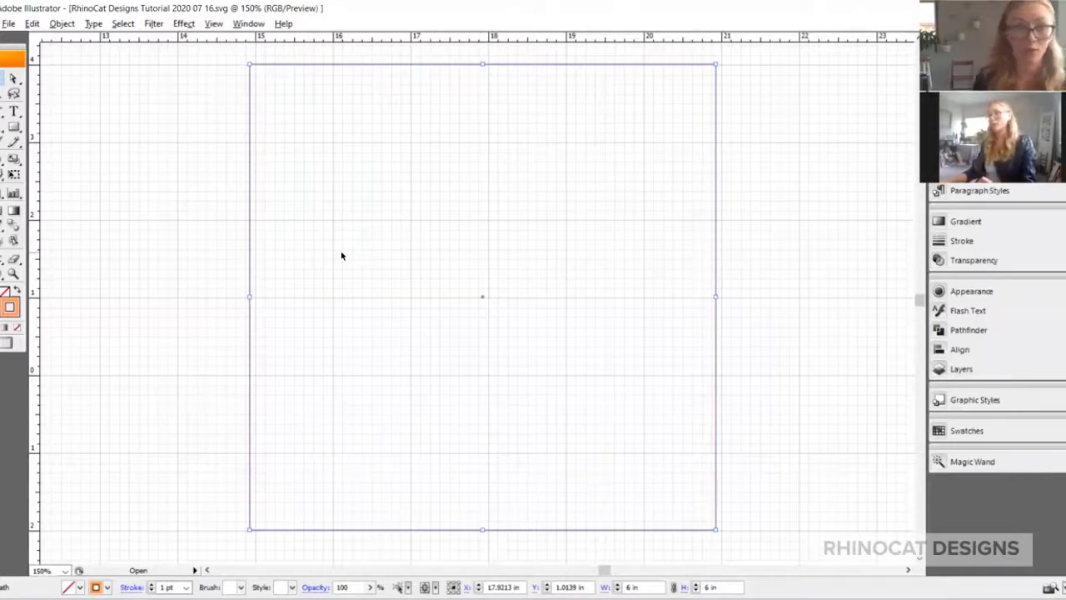
- Add the text "nope." inside the upper half of the square with the Type tool
{"action": "left_click", "coordinate": [13, 111]}
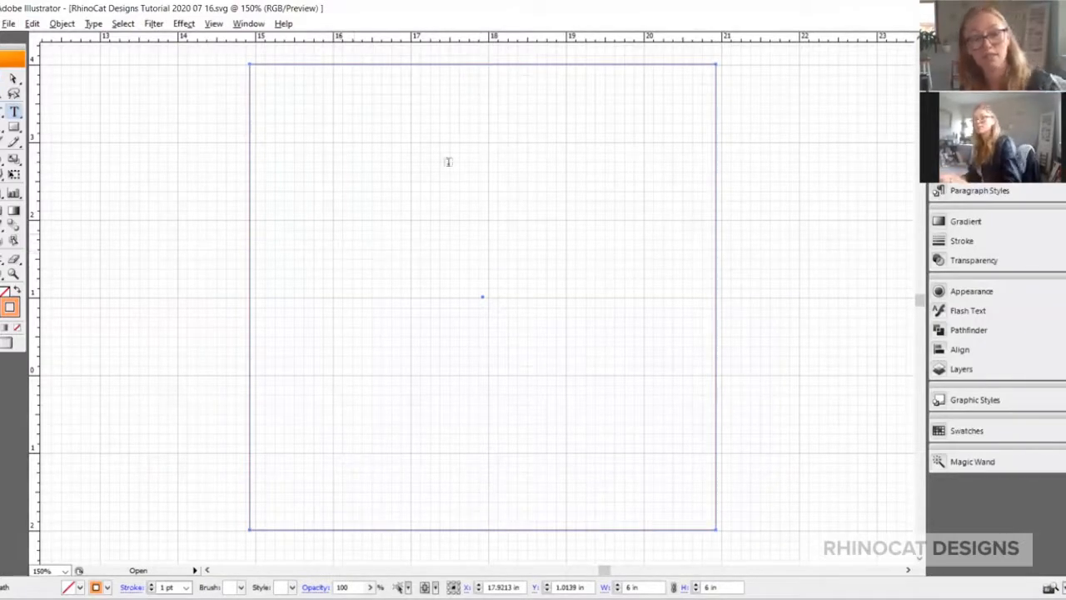
{"action": "left_click", "coordinate": [295, 240]}
{"action": "type", "text": "Ty"}
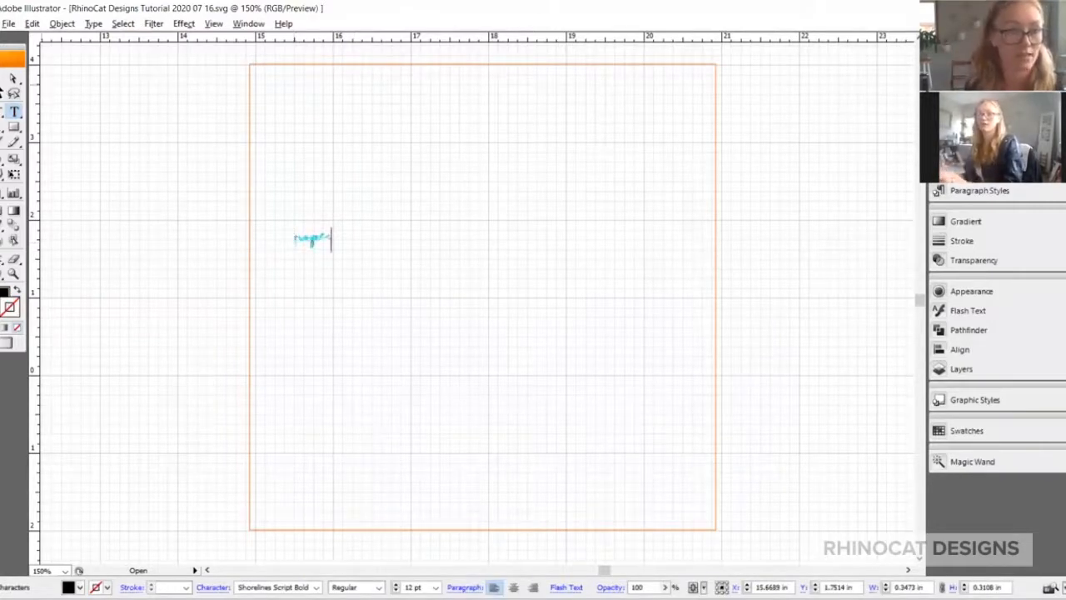
{"action": "left_click", "coordinate": [1, 78]}
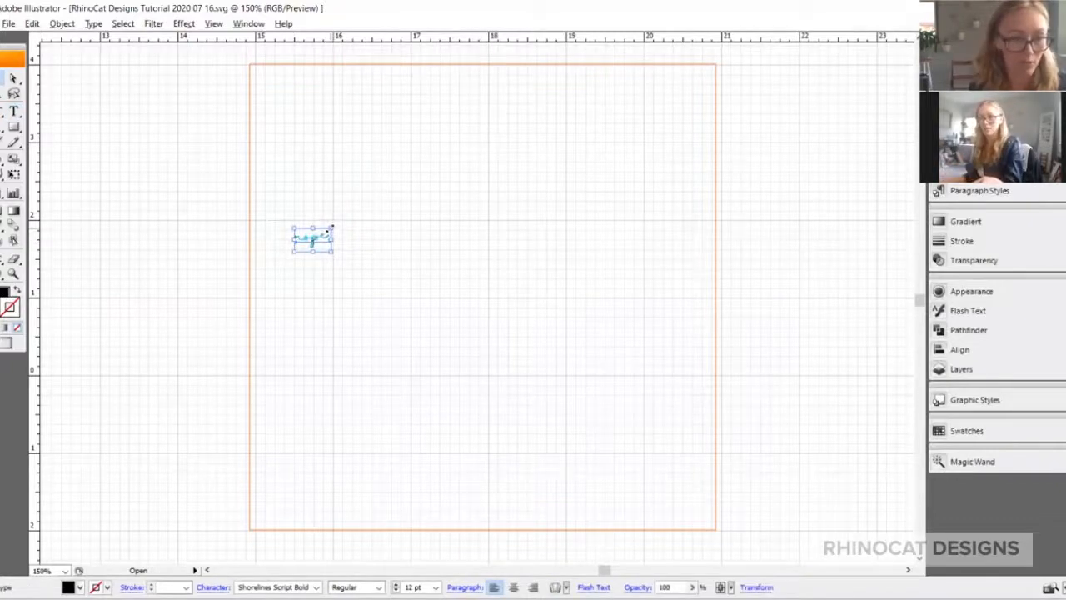
- Enlarge "nope." to about 136 pt and position it across the upper part of the square
{"action": "left_click_drag", "start_coordinate": [412, 194], "coordinate": [712, 55]}
{"action": "left_click_drag", "start_coordinate": [552, 183], "coordinate": [514, 317]}
{"action": "scroll", "coordinate": [514, 318], "scroll_direction": "down", "scroll_amount": 1}
- Add a separate text object reading "not today." below "nope." inside the square
{"action": "left_click", "coordinate": [15, 116]}
{"action": "left_click", "coordinate": [394, 451]}
{"action": "type", "text": "not tod"}
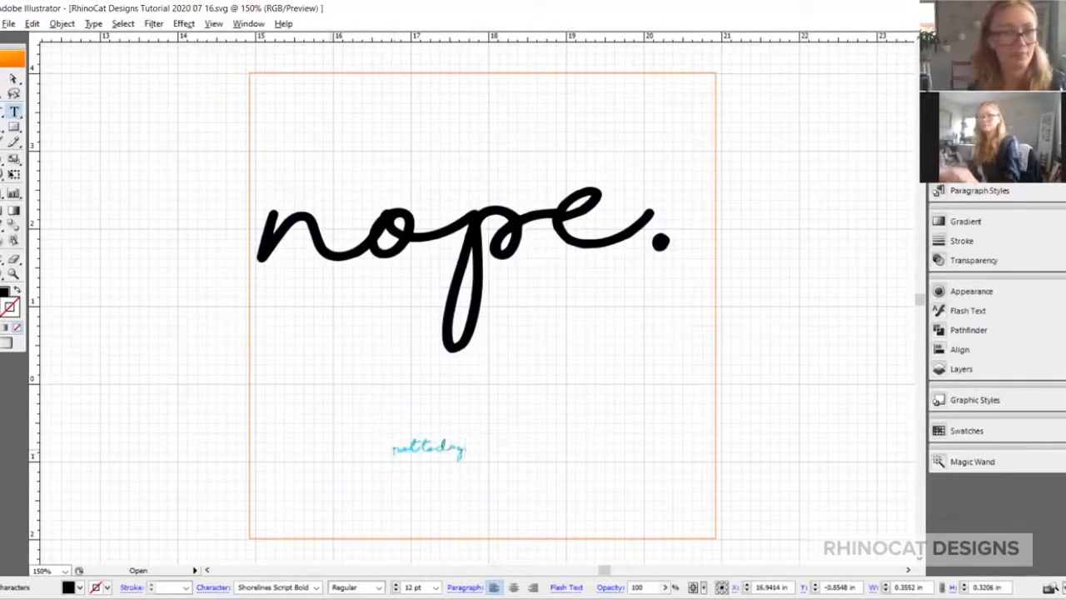
{"action": "type", "text": "ay"}
{"action": "left_click", "coordinate": [3, 79]}
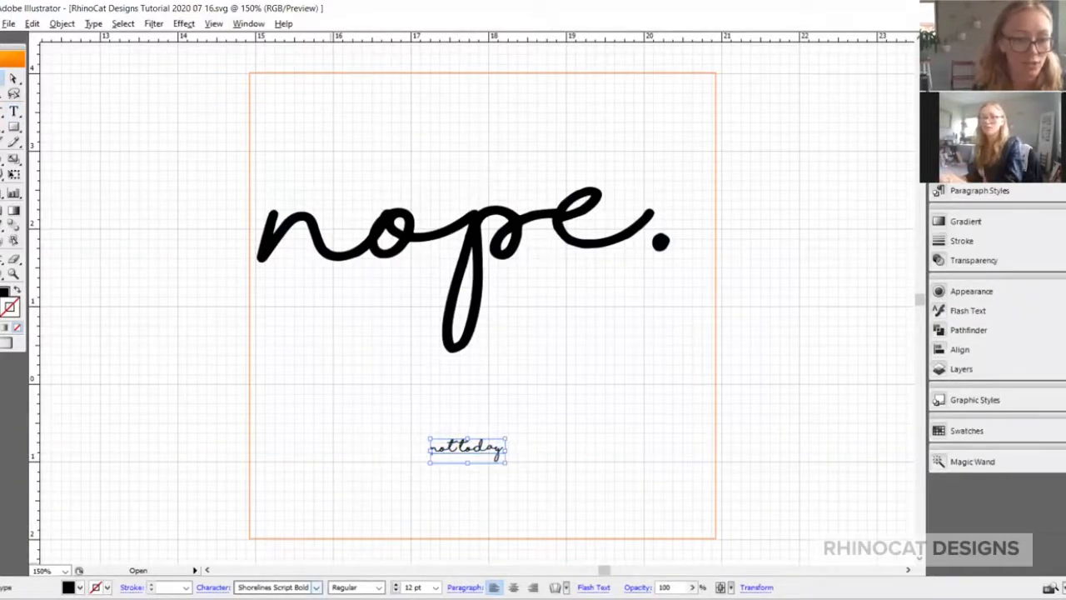
- Change the font of "not today." to Prestige Elite Std Bold
{"action": "left_click", "coordinate": [317, 587]}
{"action": "scroll", "coordinate": [352, 546], "scroll_direction": "up", "scroll_amount": 5}
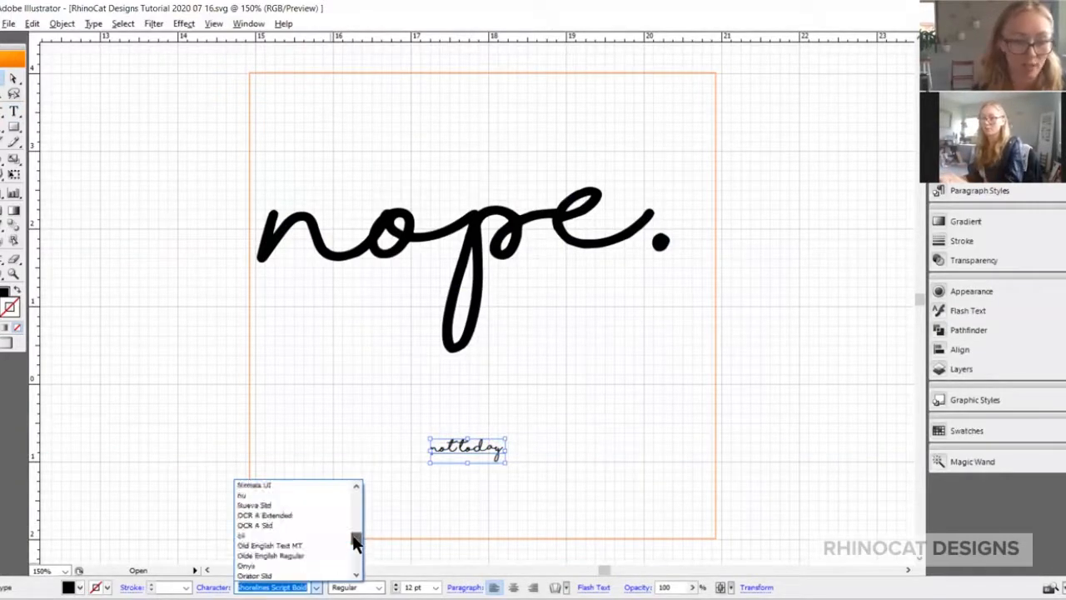
{"action": "scroll", "coordinate": [336, 542], "scroll_direction": "down", "scroll_amount": 6}
{"action": "scroll", "coordinate": [335, 542], "scroll_direction": "up", "scroll_amount": 2}
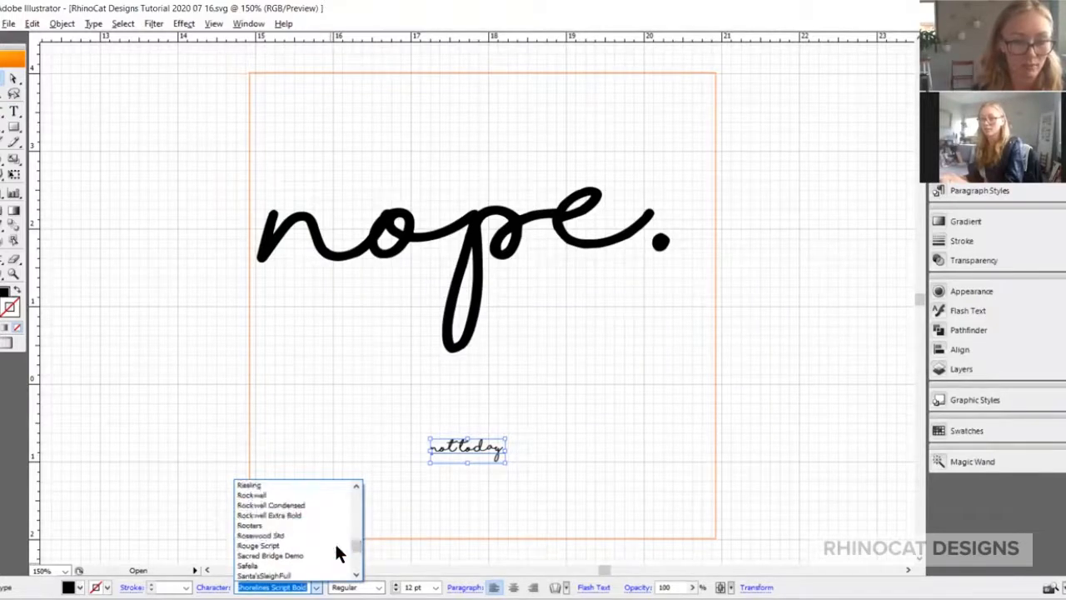
{"action": "scroll", "coordinate": [335, 541], "scroll_direction": "up", "scroll_amount": 3}
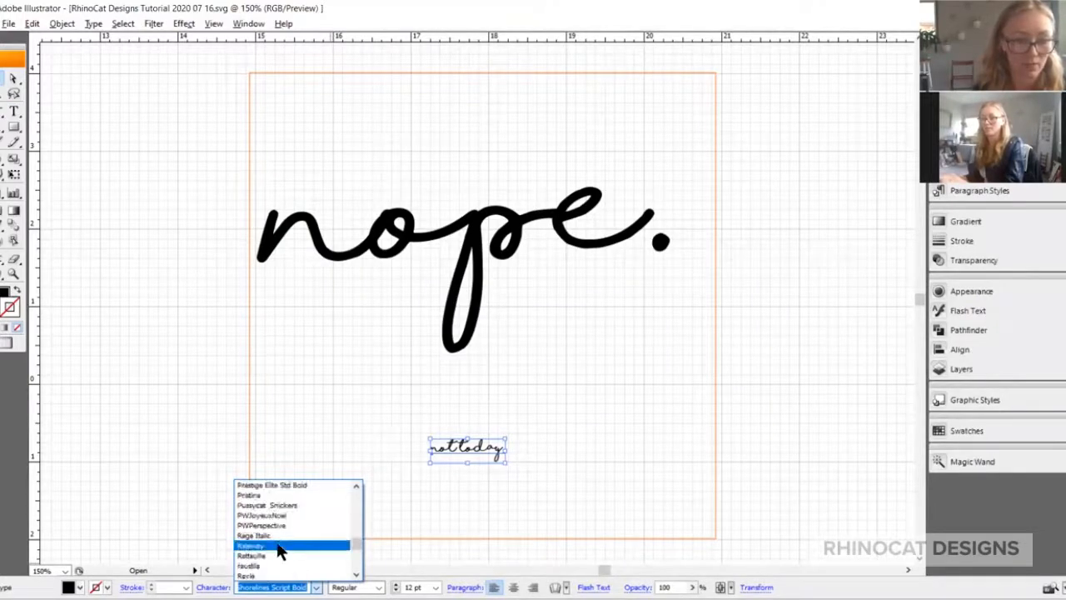
{"action": "scroll", "coordinate": [279, 550], "scroll_direction": "up", "scroll_amount": 2}
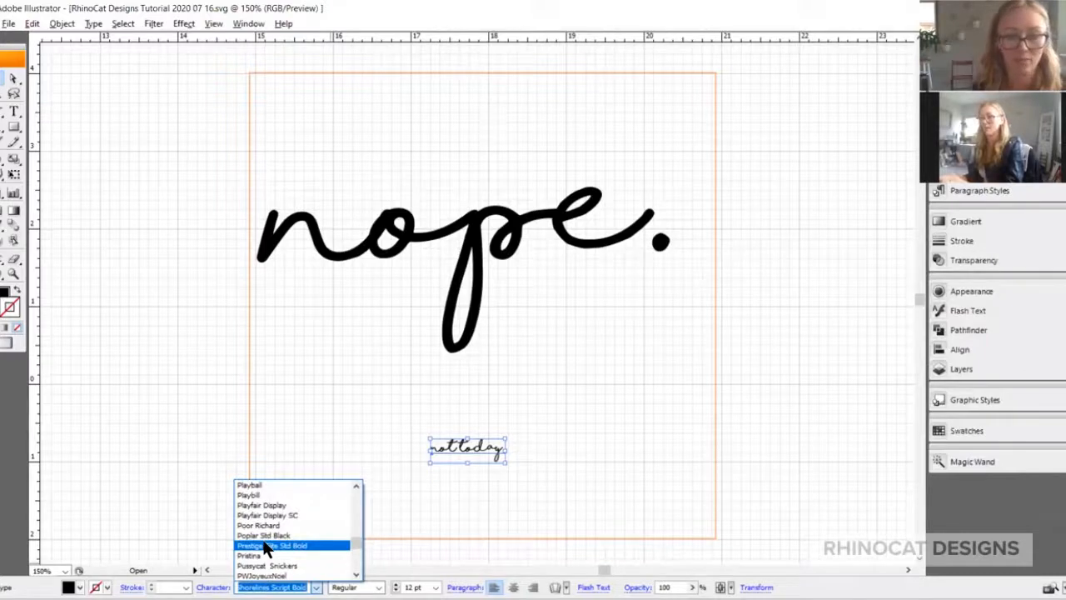
{"action": "key", "text": "Return"}
- Remove the period after "not today" and enlarge the text to about 36 pt near the square's lower-right corner
{"action": "double_click", "coordinate": [491, 450]}
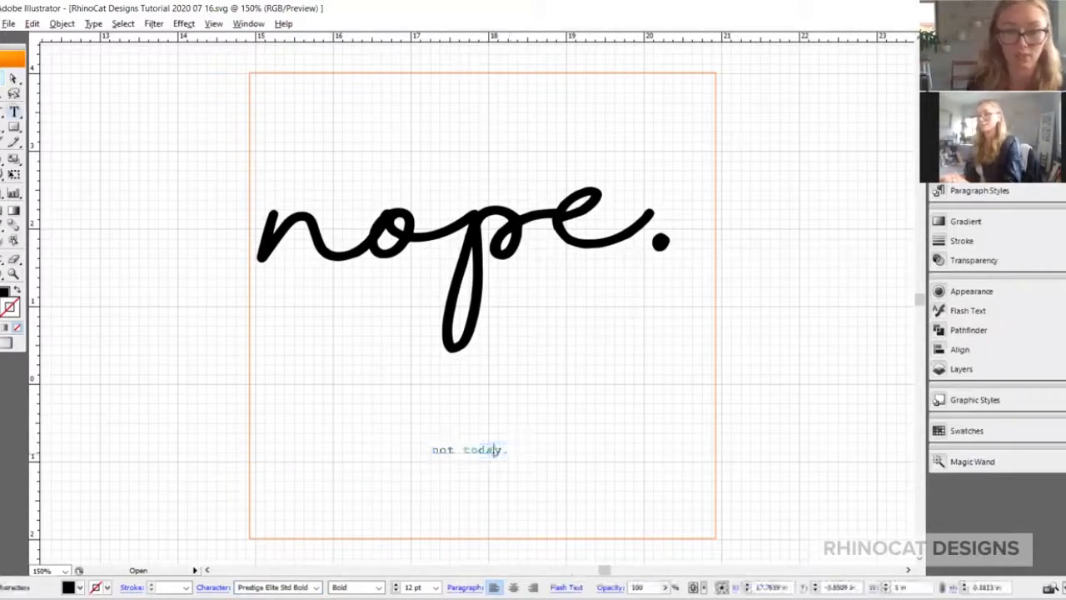
{"action": "key", "text": "BackSpace"}
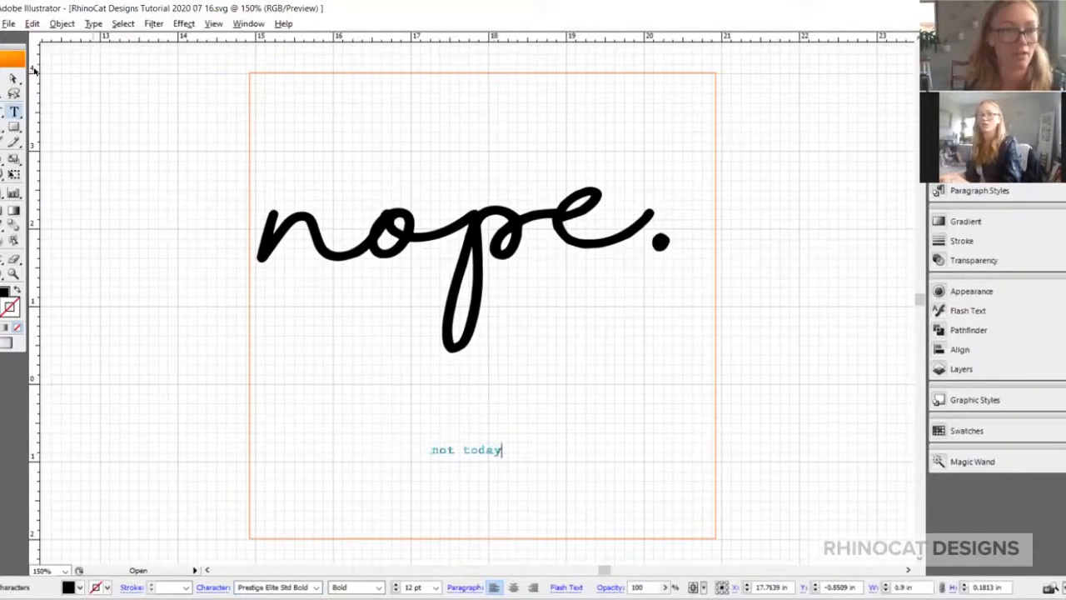
{"action": "key", "text": "Escape"}
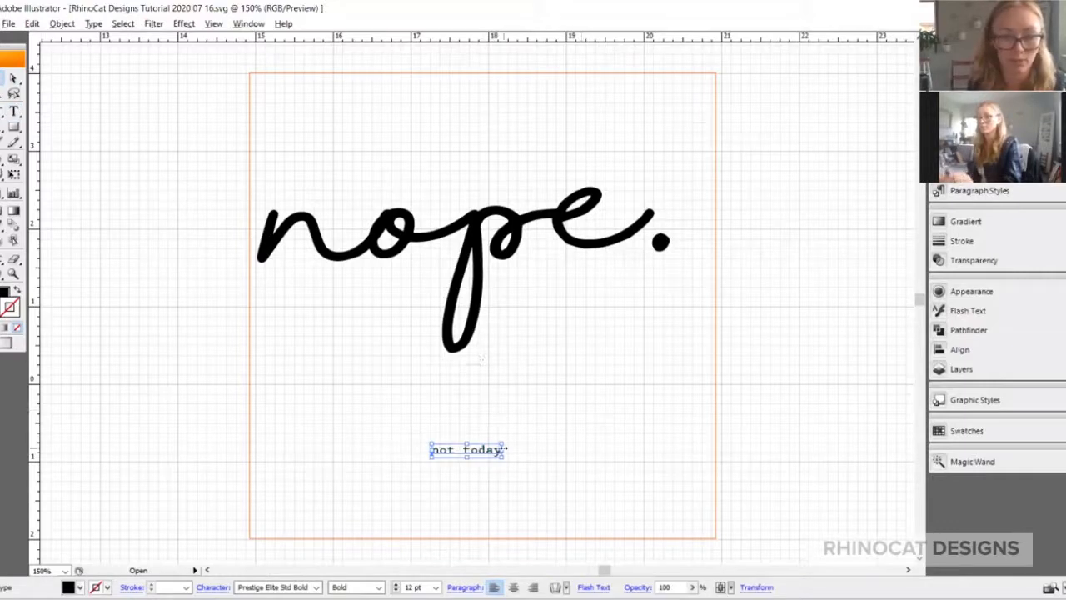
{"action": "left_click_drag", "start_coordinate": [502, 442], "coordinate": [654, 494]}
- Move "nope." slightly right and down within the square and scale it to about 137 pt
{"action": "left_click_drag", "start_coordinate": [489, 230], "coordinate": [505, 238]}
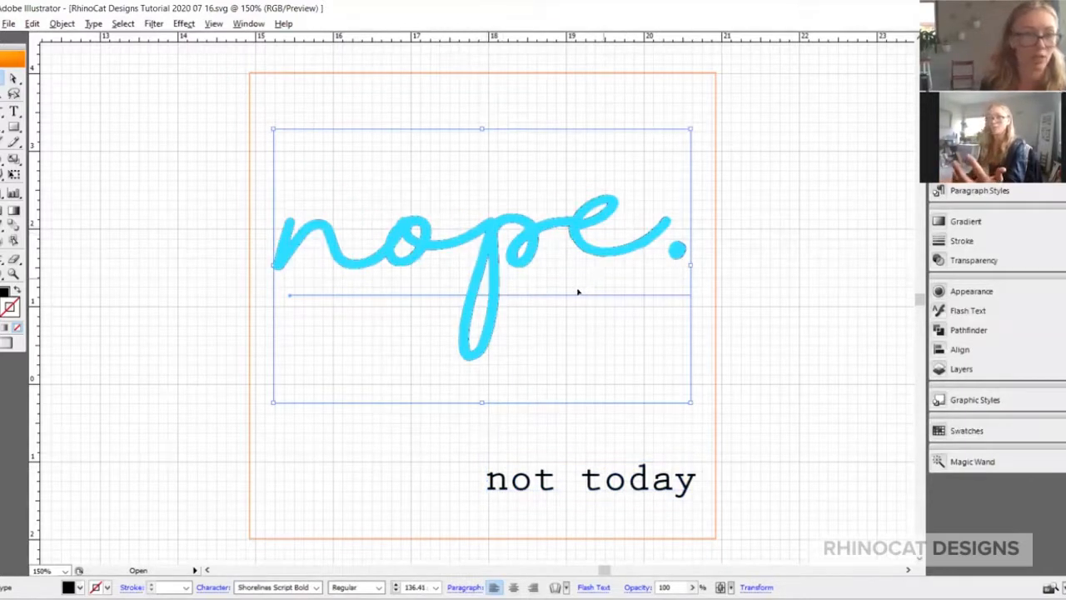
{"action": "left_click", "coordinate": [14, 114]}
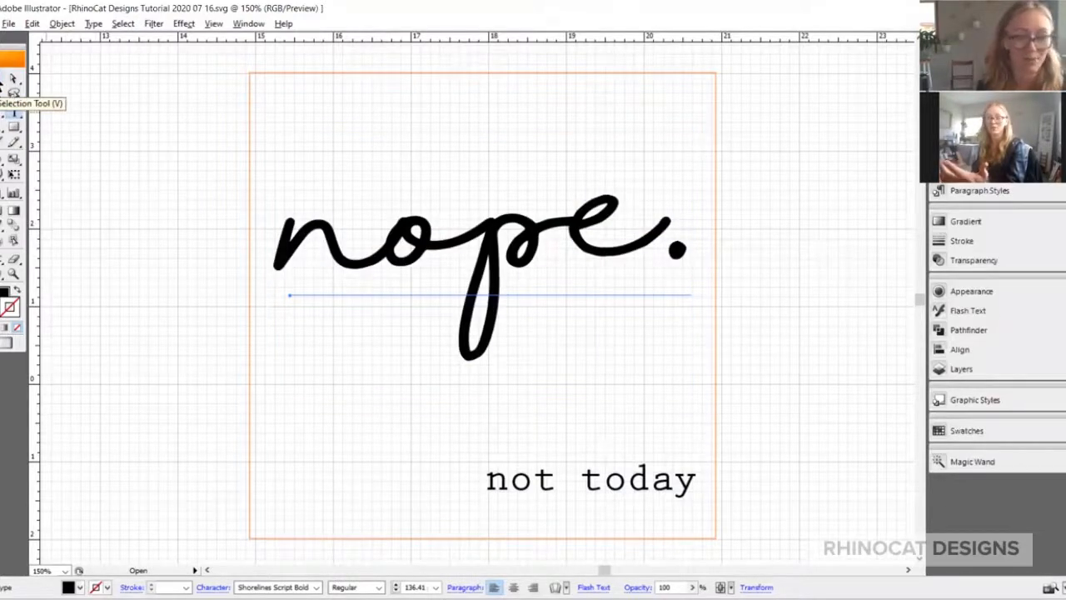
{"action": "left_click", "coordinate": [3, 79]}
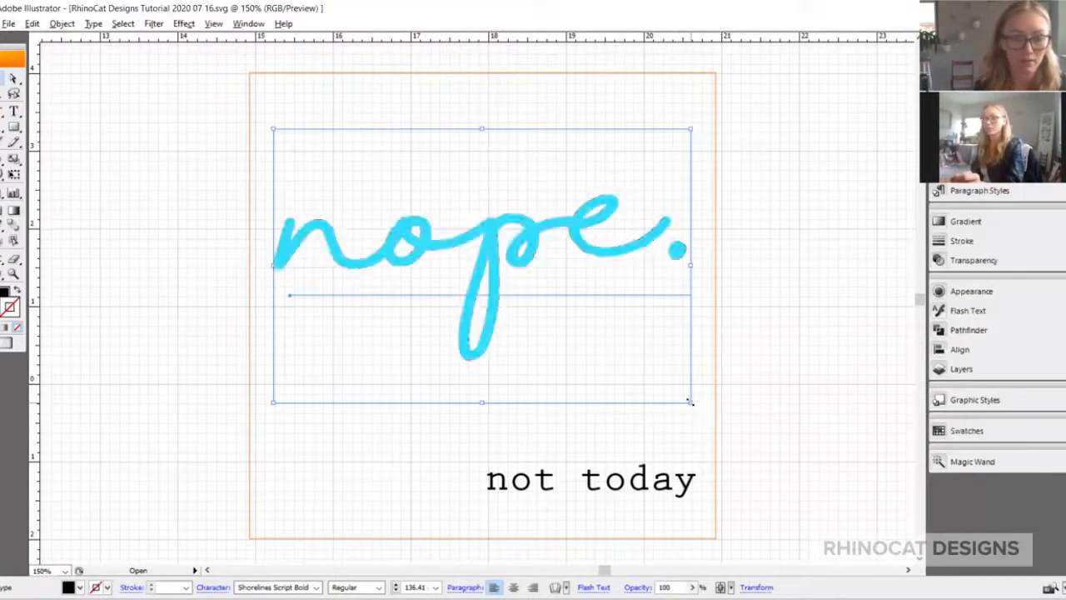
{"action": "left_click_drag", "start_coordinate": [688, 400], "coordinate": [685, 436]}
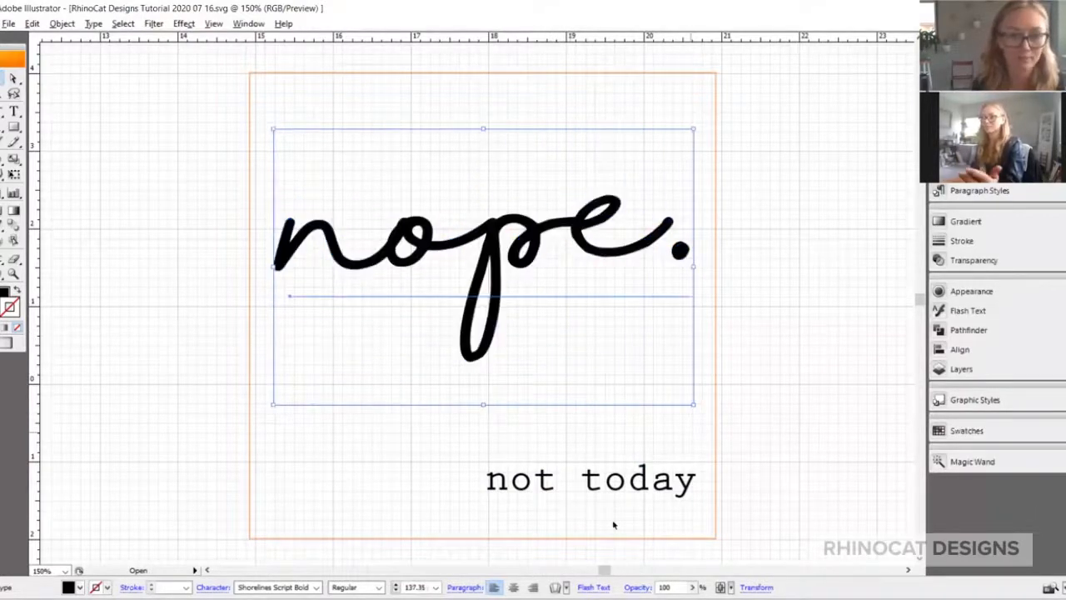
- Move "not today" to the middle below "nope." and set its font size to 50 pt
{"action": "left_click", "coordinate": [576, 482]}
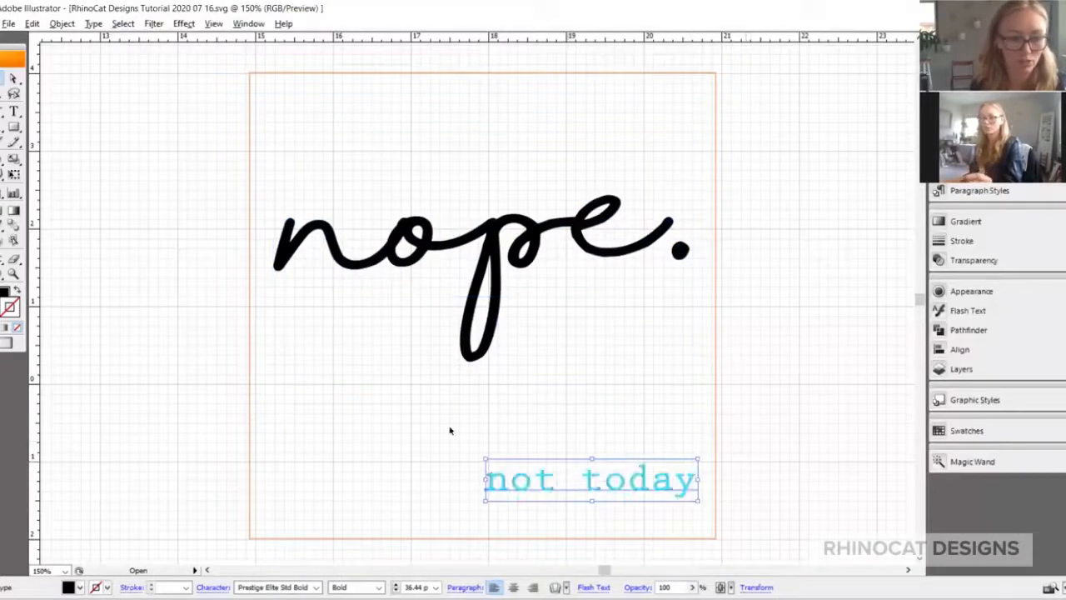
{"action": "left_click_drag", "start_coordinate": [636, 481], "coordinate": [463, 532]}
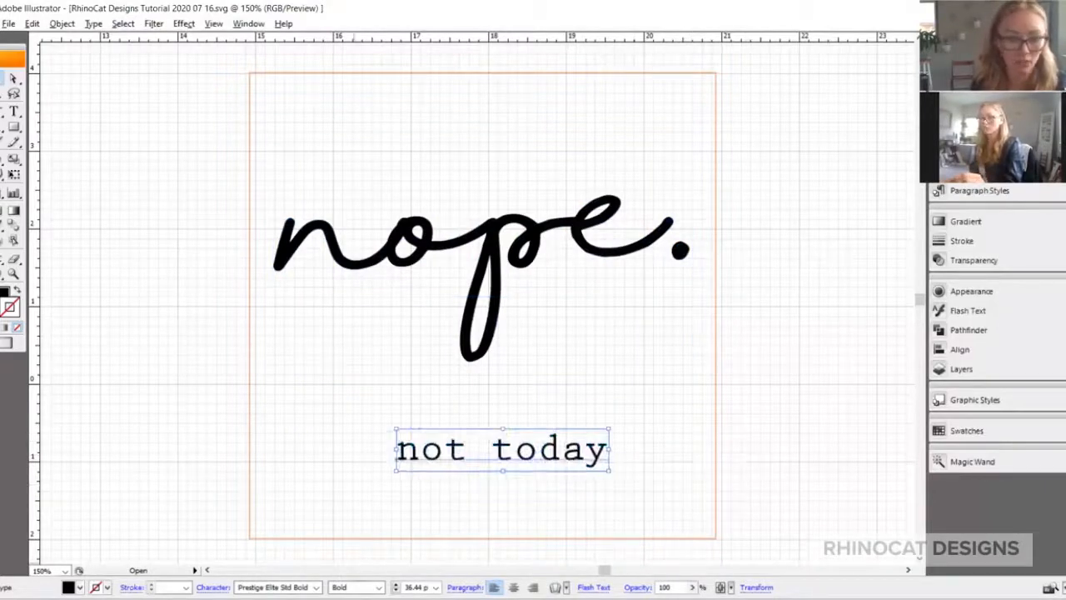
{"action": "double_click", "coordinate": [420, 588]}
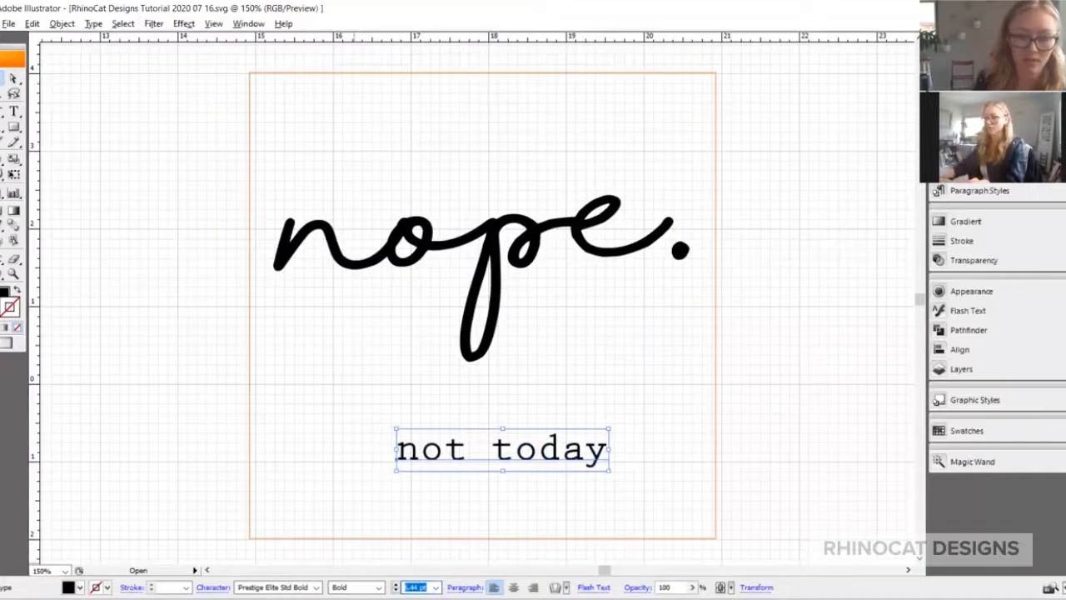
{"action": "type", "text": "50"}
{"action": "key", "text": "Return"}
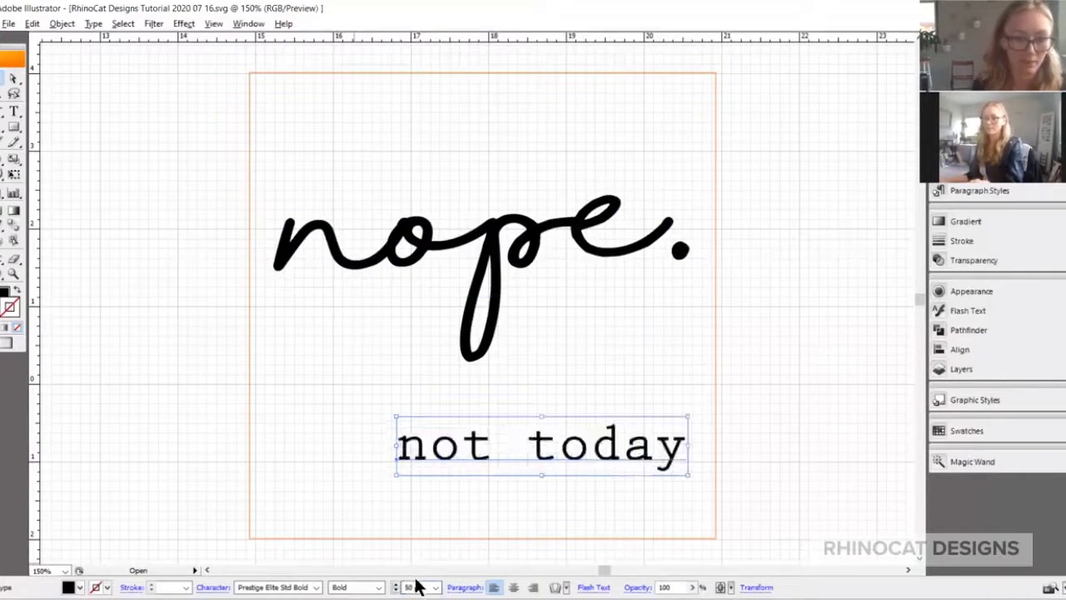
- Set "not today" to 35 pt, scale it down to about 33 pt and place it near the square's lower-right corner
{"action": "type", "text": "35"}
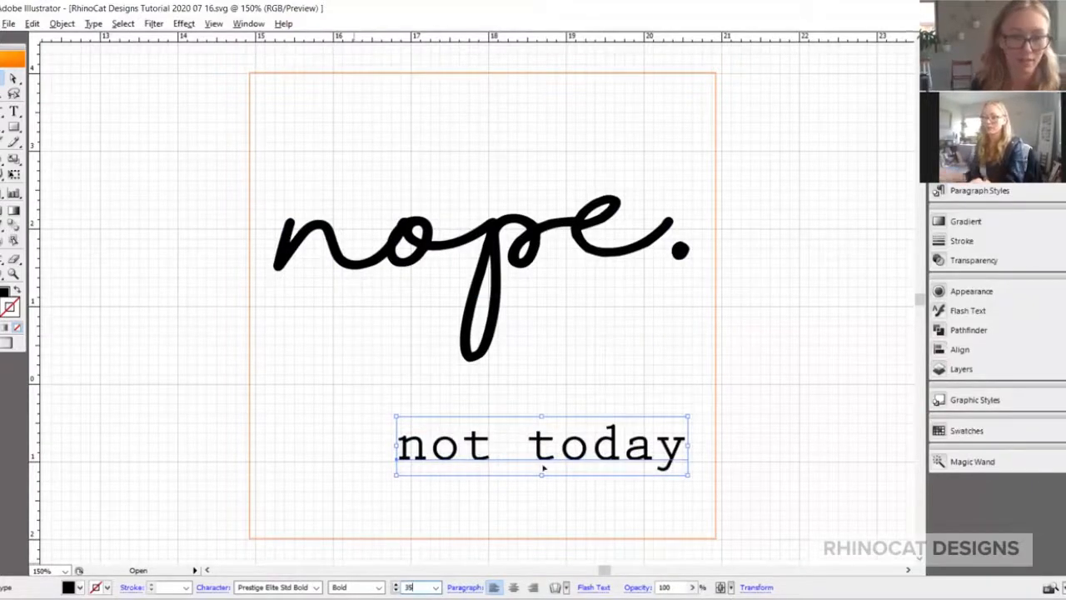
{"action": "key", "text": "Return"}
{"action": "mouse_move", "coordinate": [602, 427]}
{"action": "left_mouse_down"}
{"action": "mouse_move", "coordinate": [676, 347]}
{"action": "mouse_move", "coordinate": [590, 430]}
{"action": "left_mouse_up"}
{"action": "left_click_drag", "start_coordinate": [588, 479], "coordinate": [692, 526]}
- Move "nope." down closer to "not today" and rotate it slightly counterclockwise so it slants upward
{"action": "left_click_drag", "start_coordinate": [490, 241], "coordinate": [482, 283]}
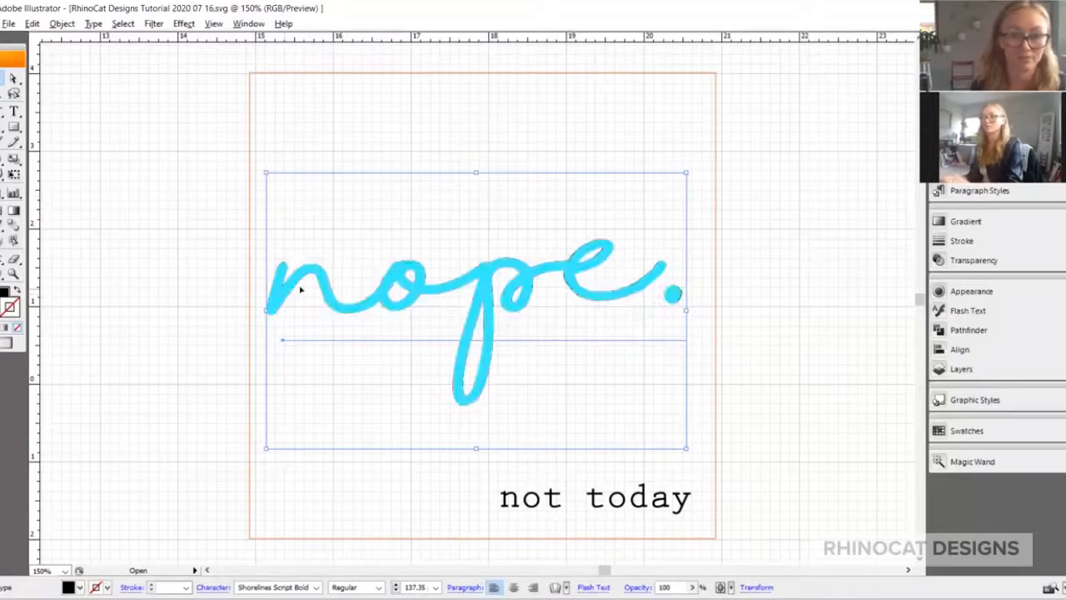
{"action": "left_click_drag", "start_coordinate": [317, 288], "coordinate": [334, 289]}
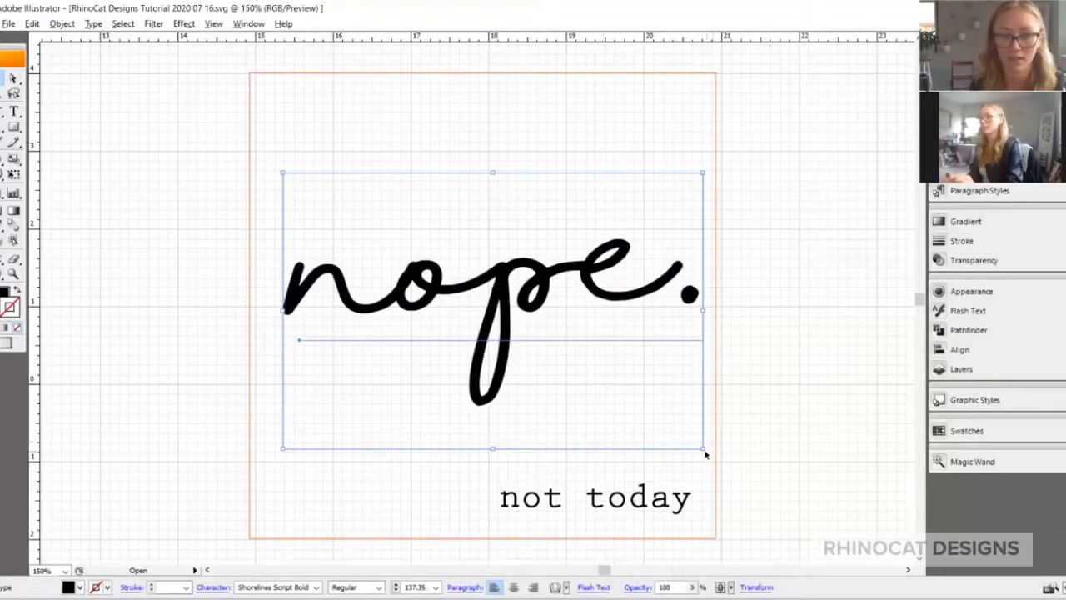
{"action": "left_click_drag", "start_coordinate": [712, 434], "coordinate": [722, 413]}
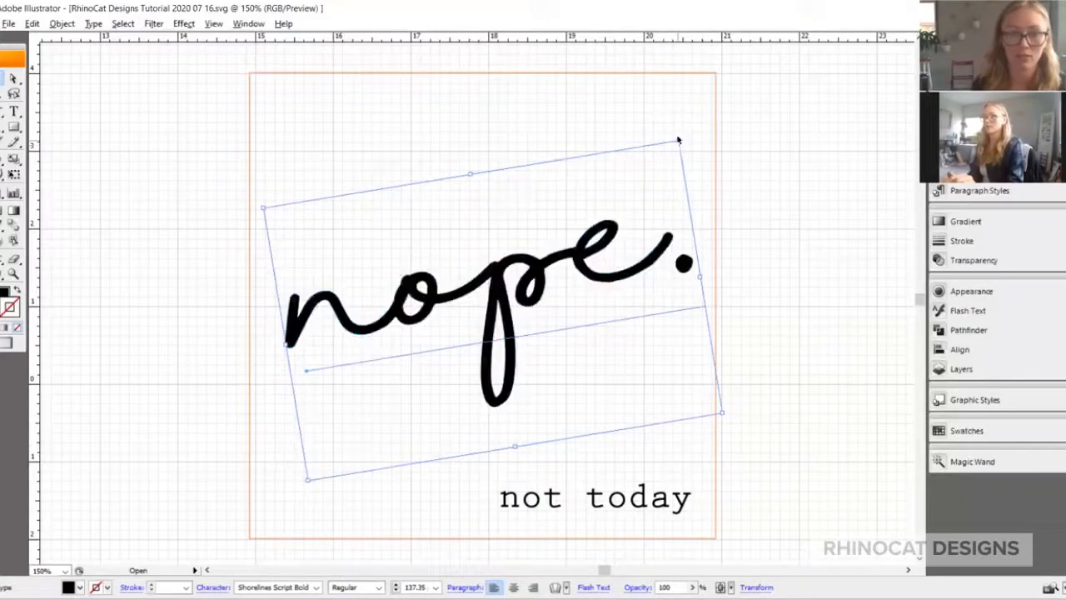
- Enlarge the slanted "nope." to about 150 pt so it spans the square's width, and deselect it
{"action": "left_click_drag", "start_coordinate": [678, 140], "coordinate": [689, 130]}
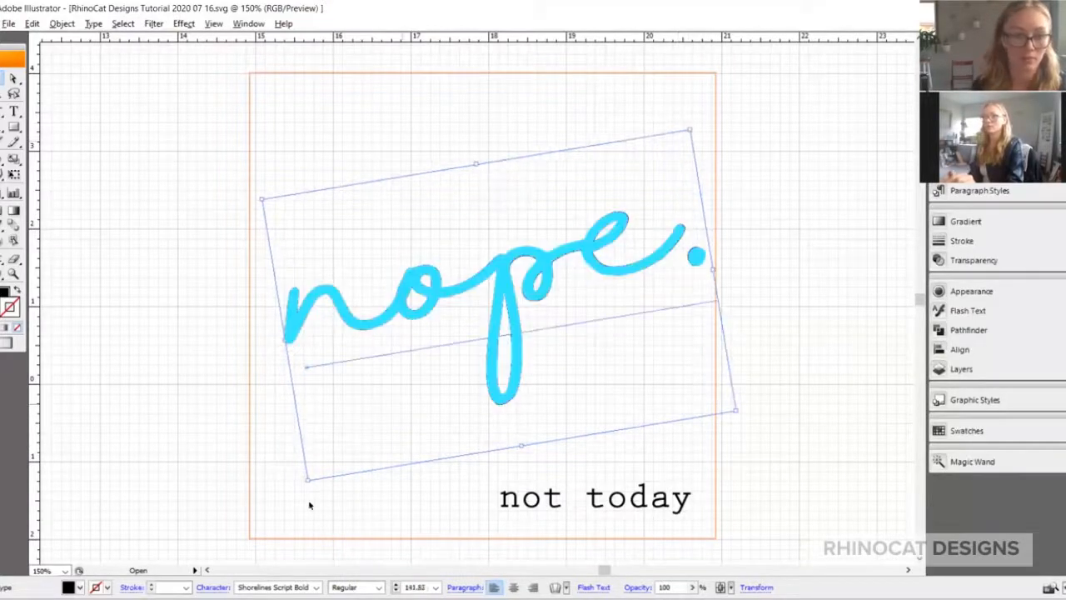
{"action": "left_click_drag", "start_coordinate": [307, 481], "coordinate": [285, 500]}
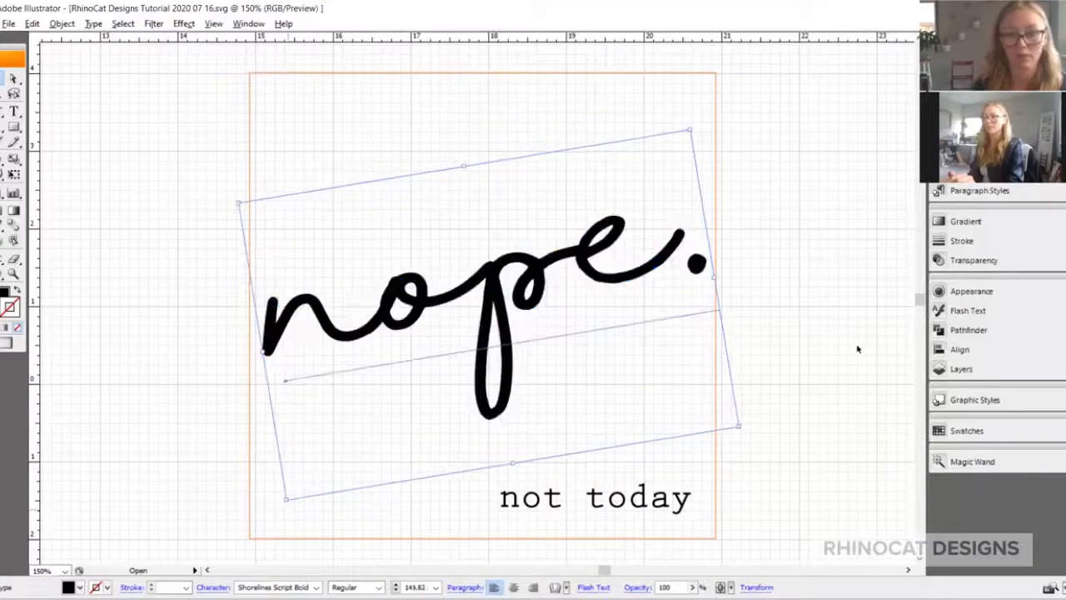
{"action": "left_click", "coordinate": [808, 327]}
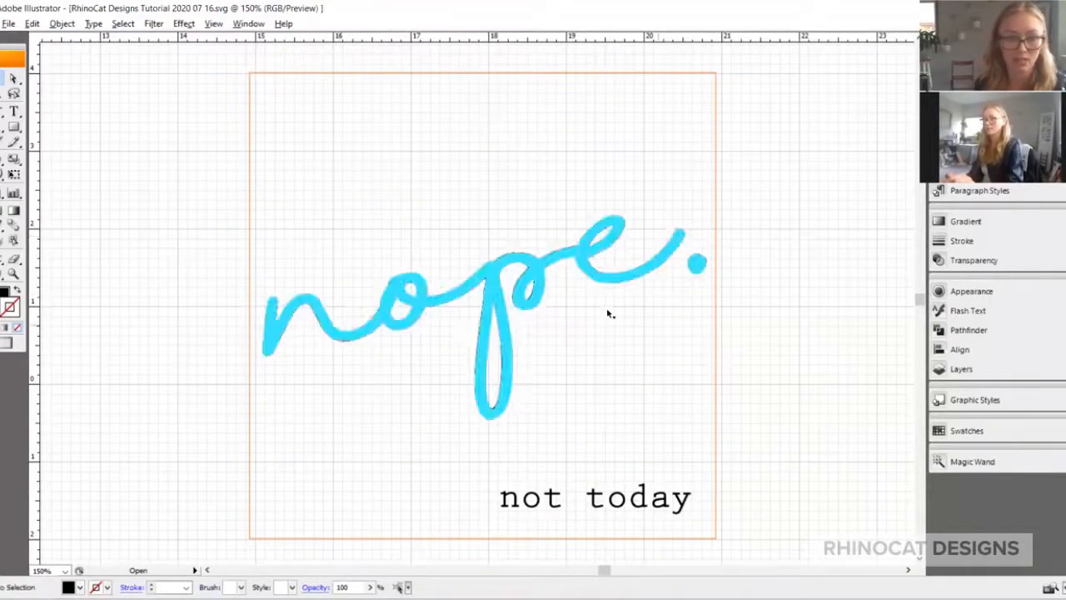
- Try centring "not today" and the square on each other horizontally and vertically, and undo both alignments
{"action": "left_click", "coordinate": [583, 500]}
{"action": "scroll", "coordinate": [820, 391], "scroll_direction": "down", "scroll_amount": 1}
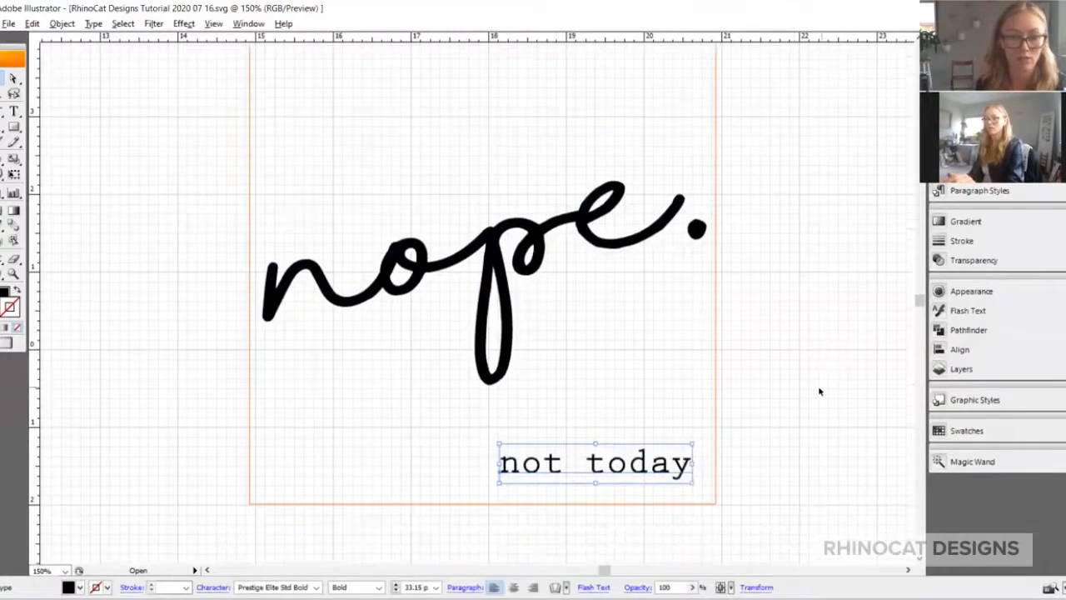
{"action": "left_click", "coordinate": [554, 503]}
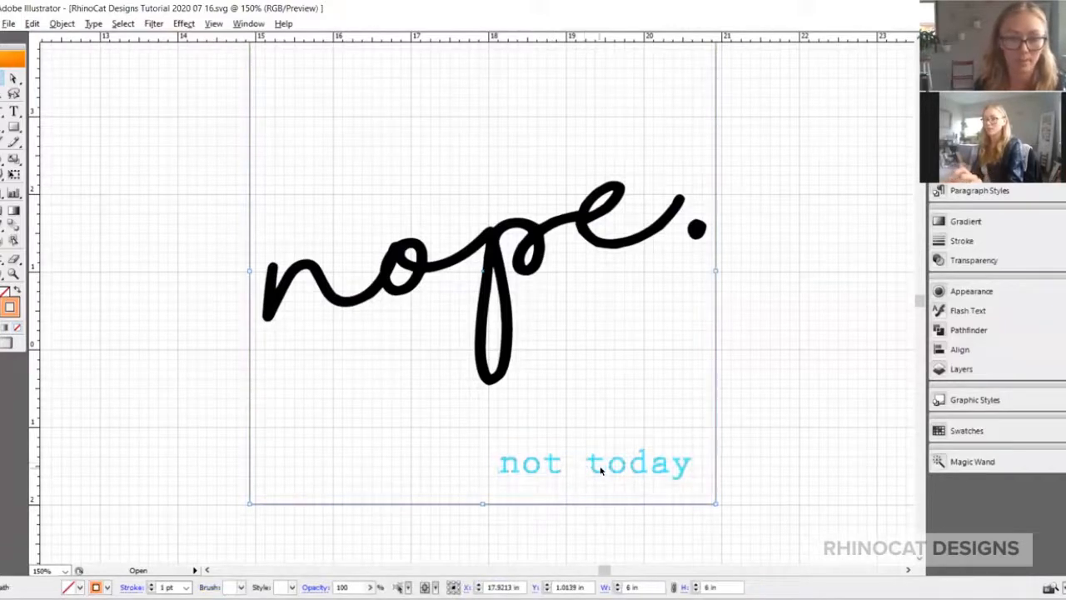
{"action": "left_click", "coordinate": [600, 471], "text": "shift"}
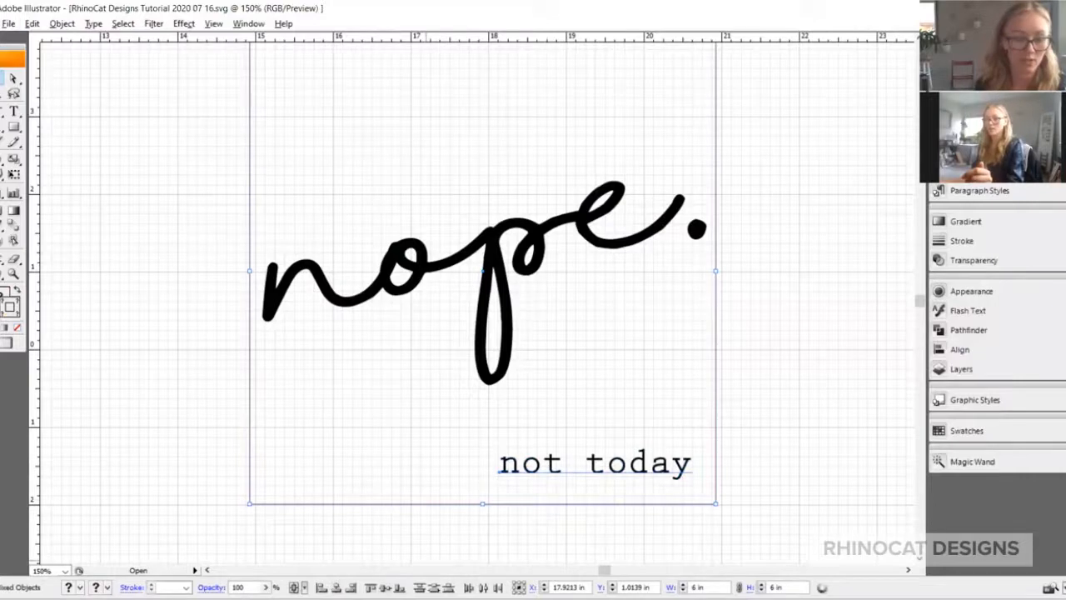
{"action": "left_click", "coordinate": [958, 350]}
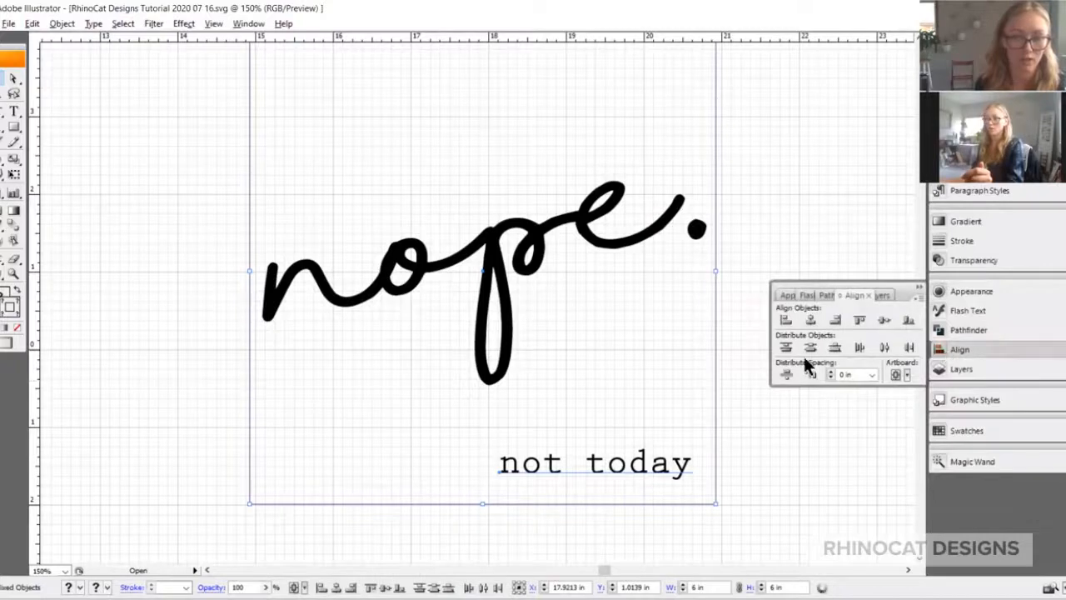
{"action": "left_click", "coordinate": [337, 587]}
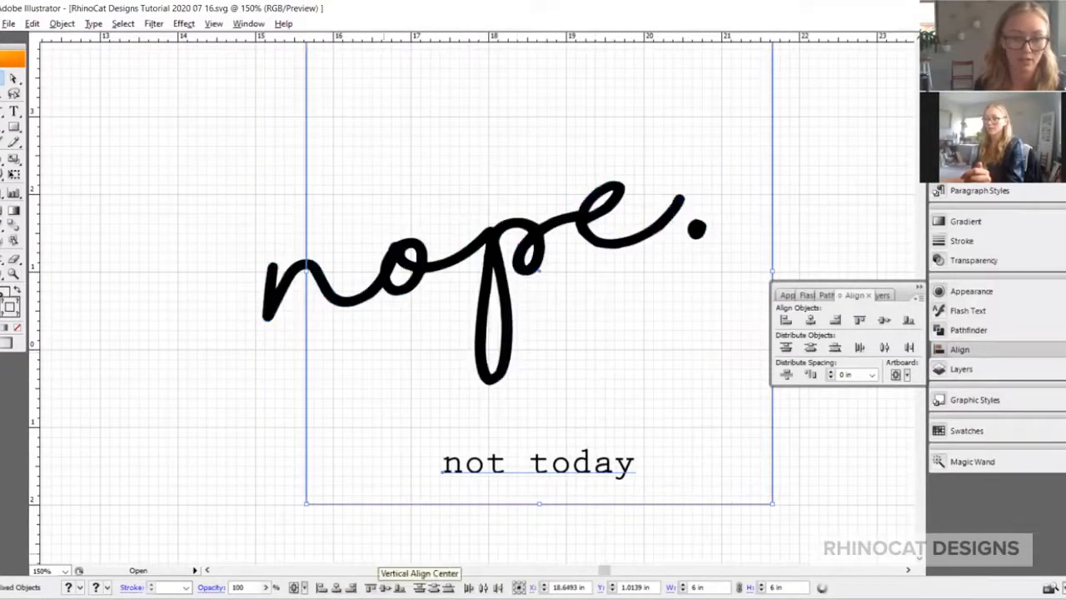
{"action": "left_click", "coordinate": [385, 587]}
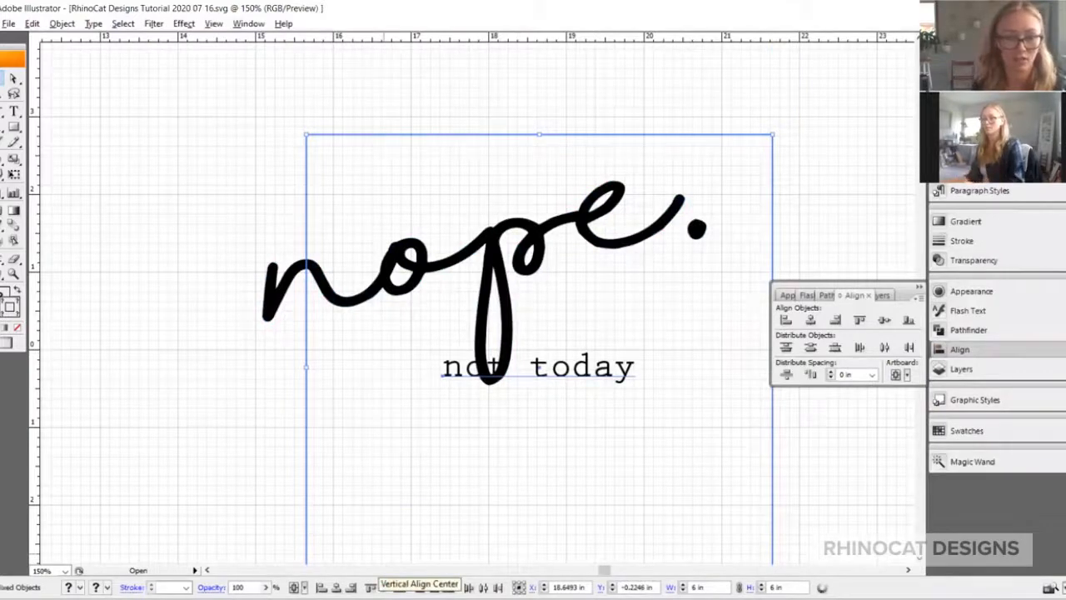
{"action": "key", "text": "ctrl+z"}
{"action": "key", "text": "ctrl+z"}
{"action": "left_click", "coordinate": [778, 443]}
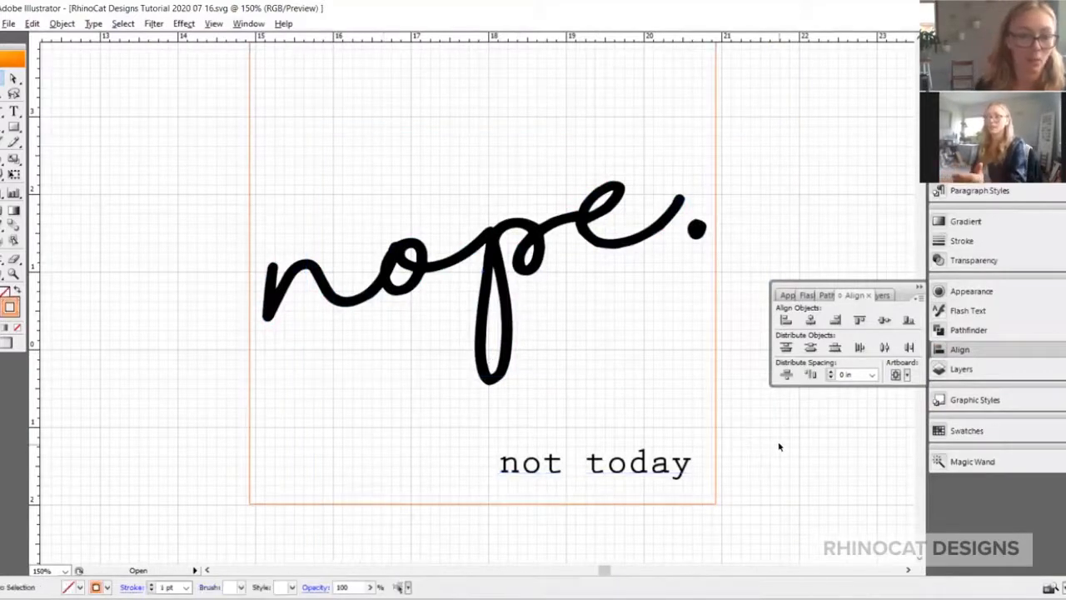
- Try aligning "not today" with the square's horizontal centre, right edge, left edge and top edge in turn
{"action": "left_click", "coordinate": [632, 505]}
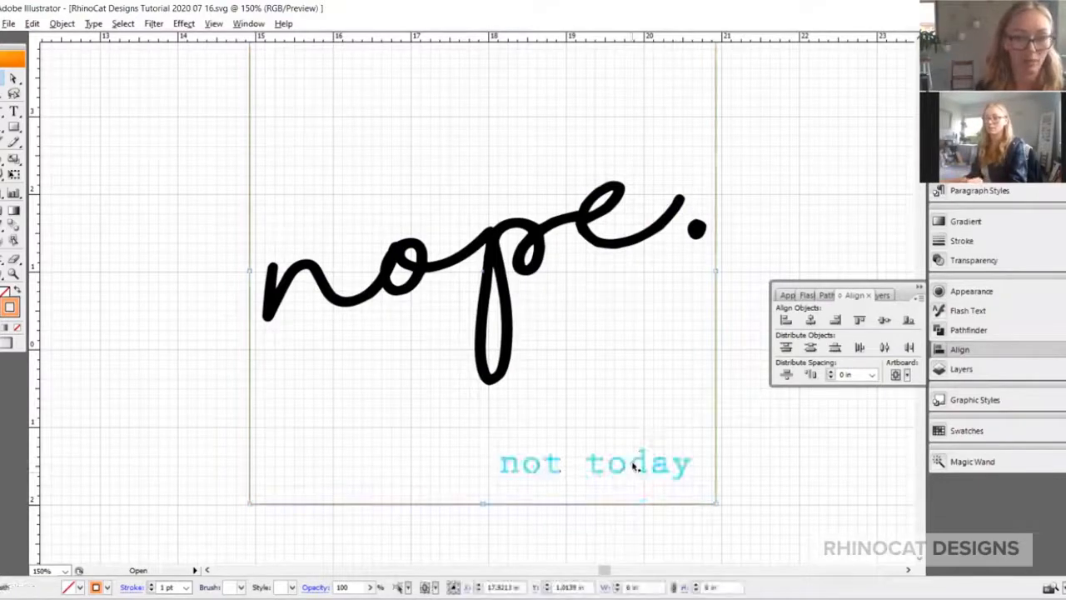
{"action": "left_click", "coordinate": [633, 466], "text": "shift"}
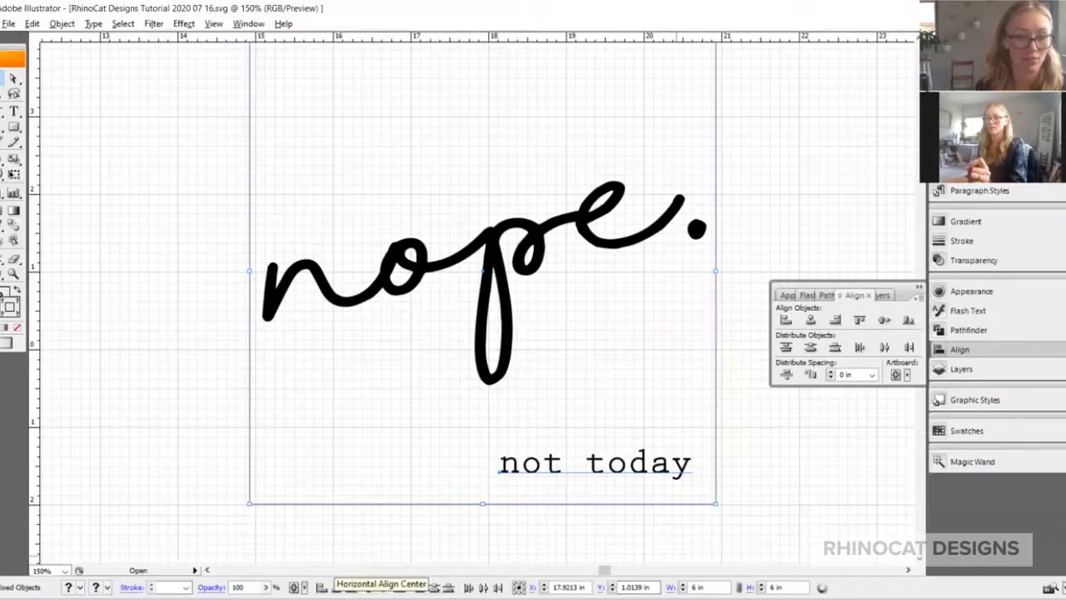
{"action": "left_click", "coordinate": [336, 587]}
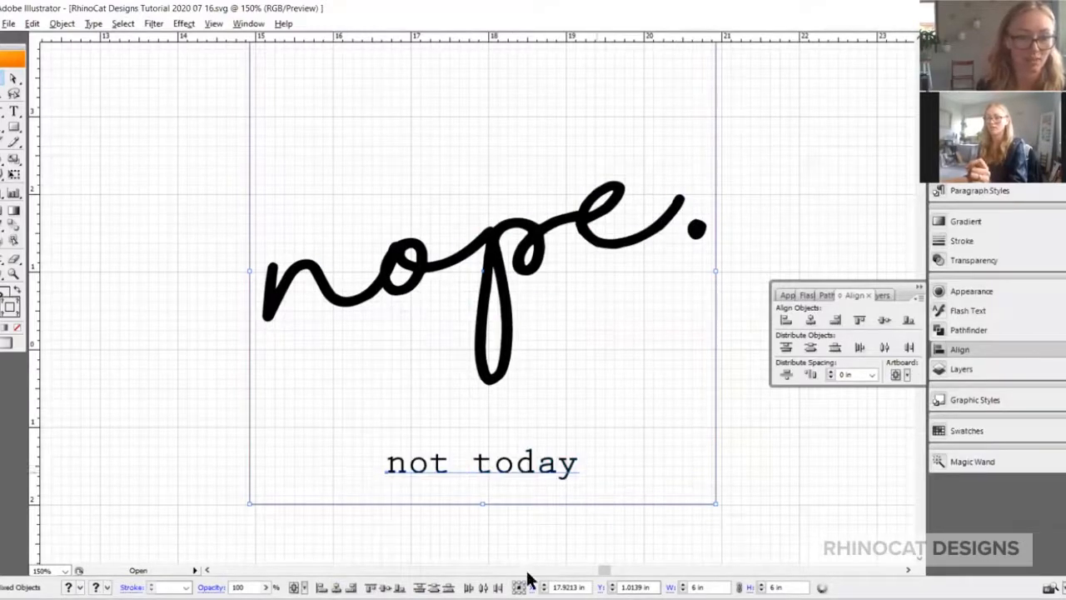
{"action": "left_click", "coordinate": [351, 587]}
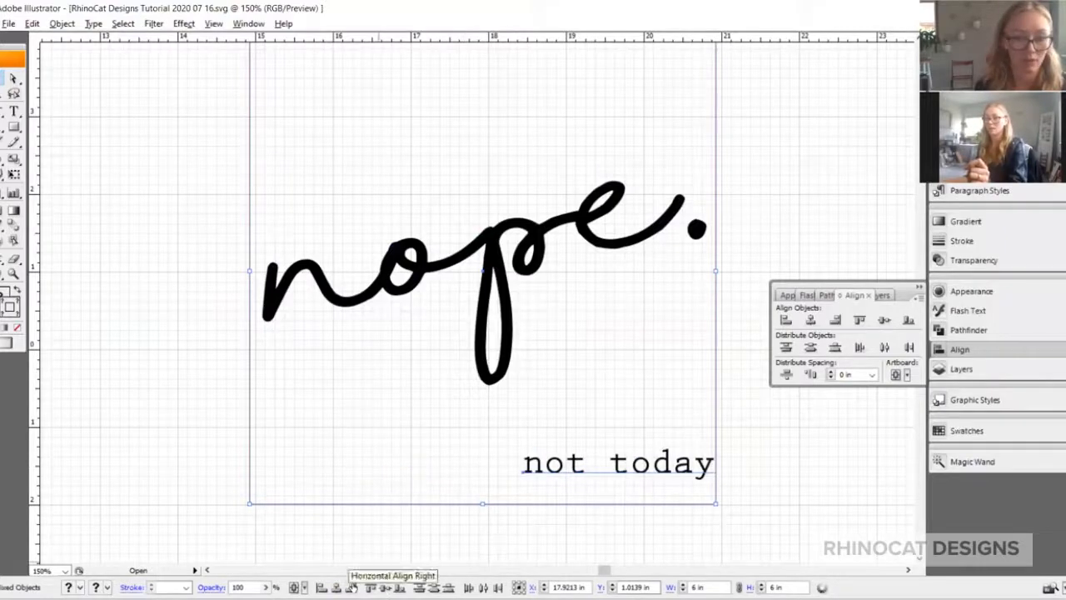
{"action": "left_click", "coordinate": [321, 588]}
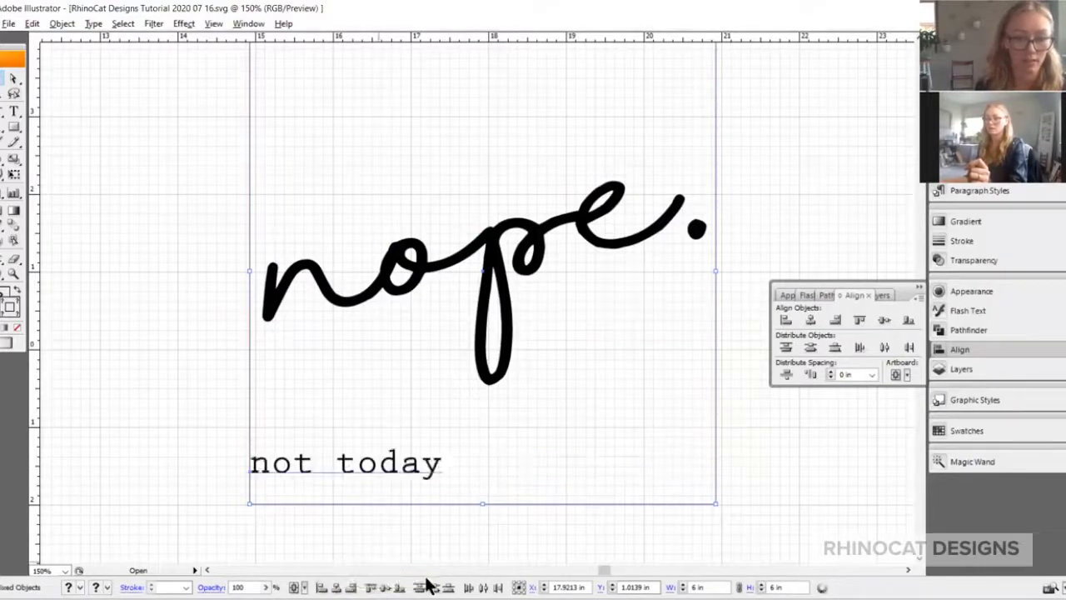
{"action": "left_click", "coordinate": [370, 587]}
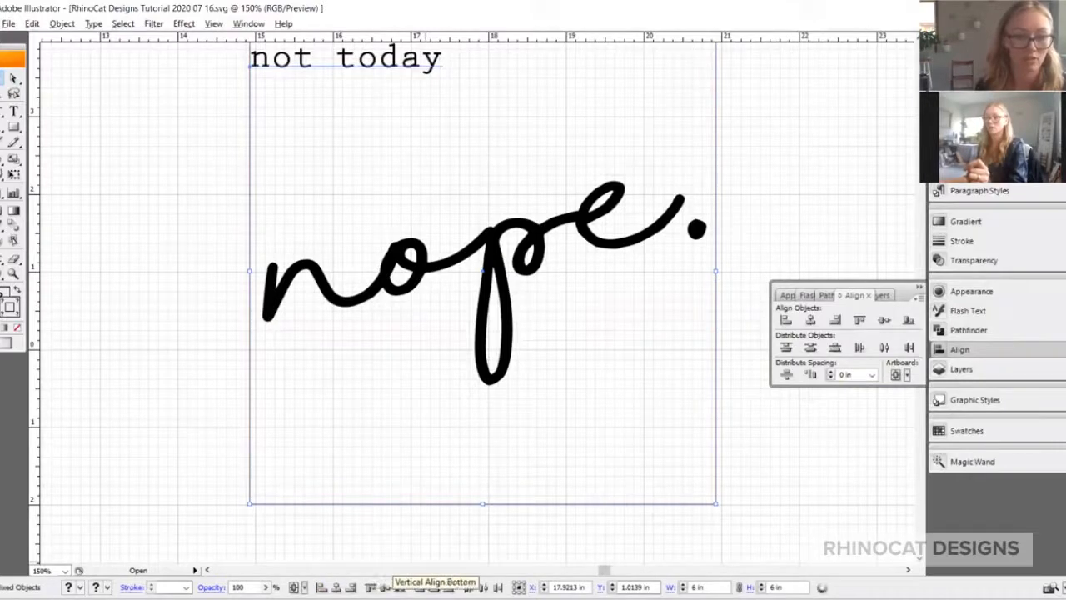
- Place "not today" near the square's lower-right corner, enlarge it to about 41 pt and deselect it
{"action": "left_click", "coordinate": [309, 80]}
{"action": "left_click_drag", "start_coordinate": [330, 65], "coordinate": [583, 440]}
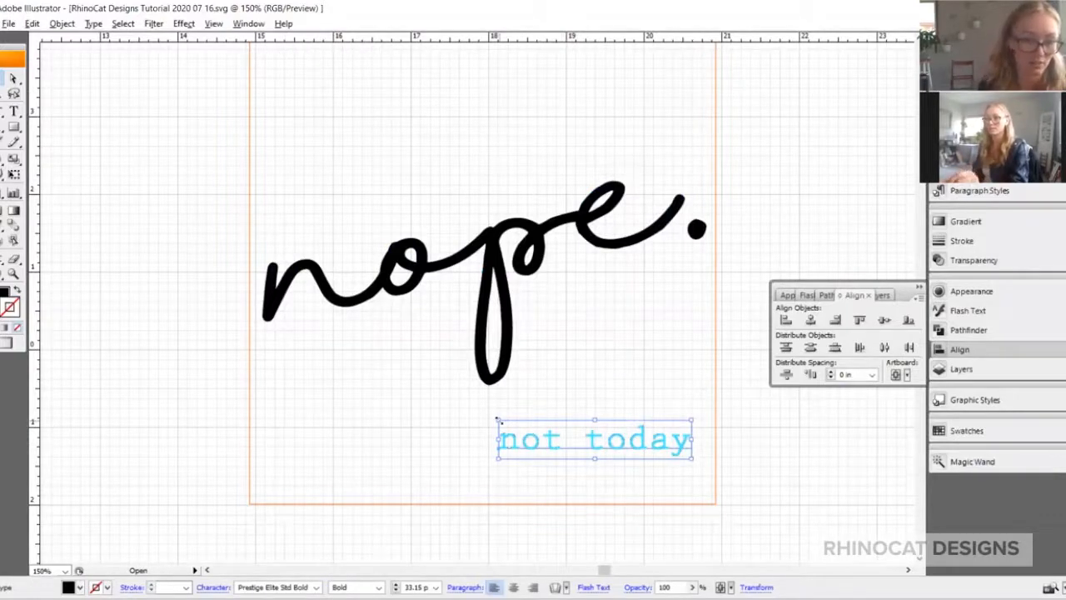
{"action": "left_click_drag", "start_coordinate": [497, 420], "coordinate": [450, 410]}
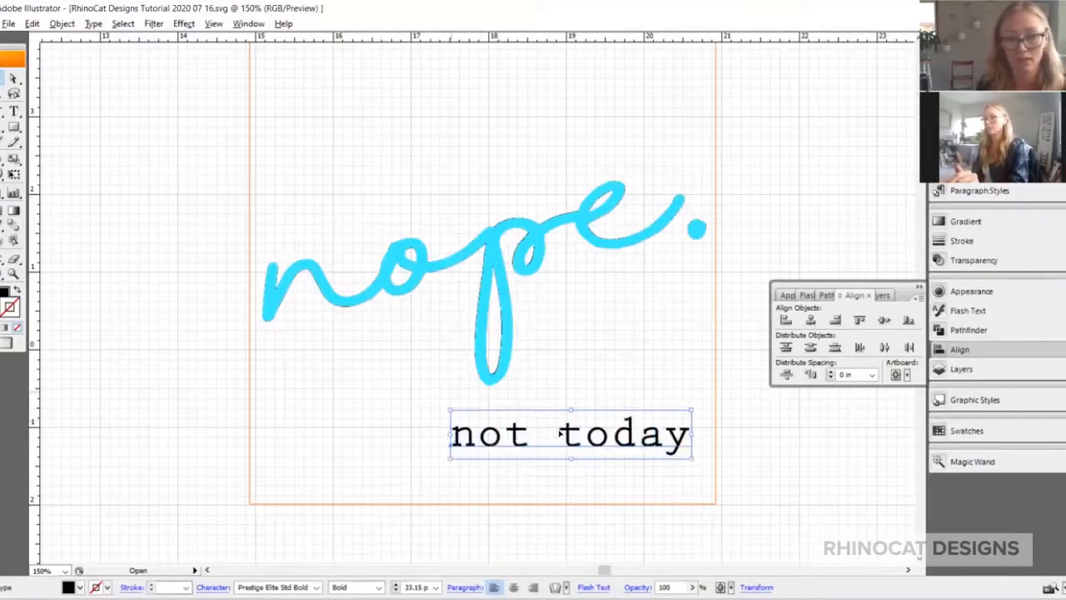
{"action": "left_click_drag", "start_coordinate": [607, 445], "coordinate": [612, 464]}
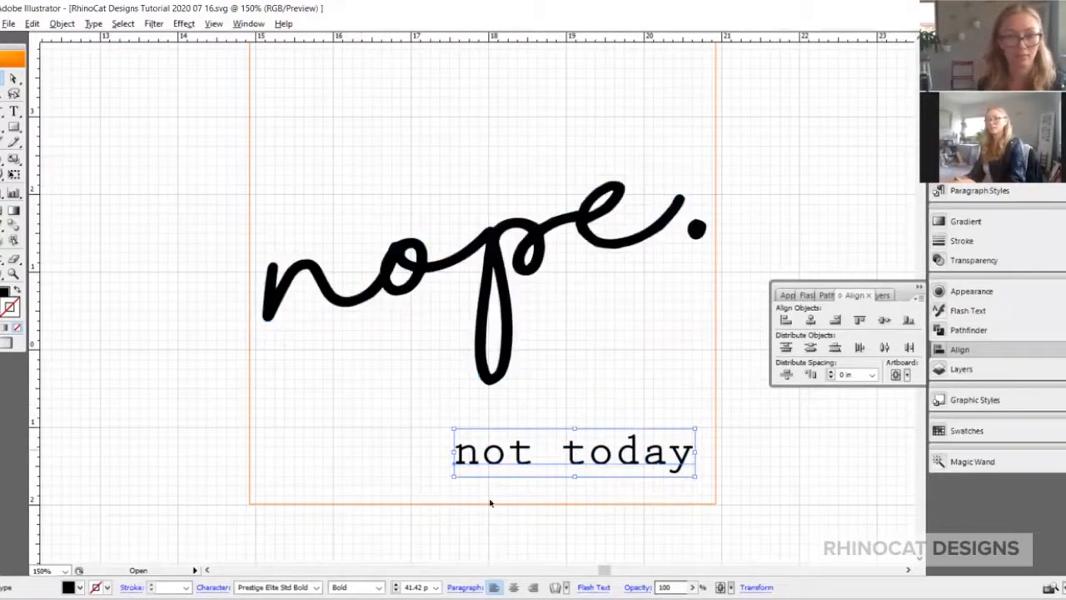
{"action": "scroll", "coordinate": [241, 285], "scroll_direction": "down", "scroll_amount": 1}
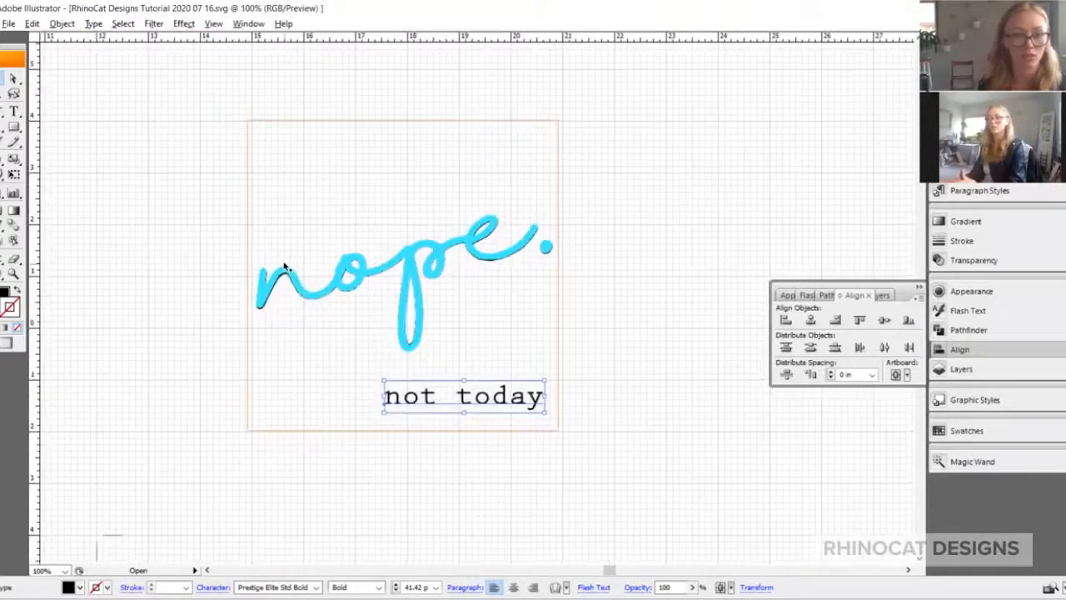
{"action": "left_click", "coordinate": [746, 183]}
- Check how the unconverted text looks in outline view and return to preview
{"action": "key", "text": "ctrl+plus"}
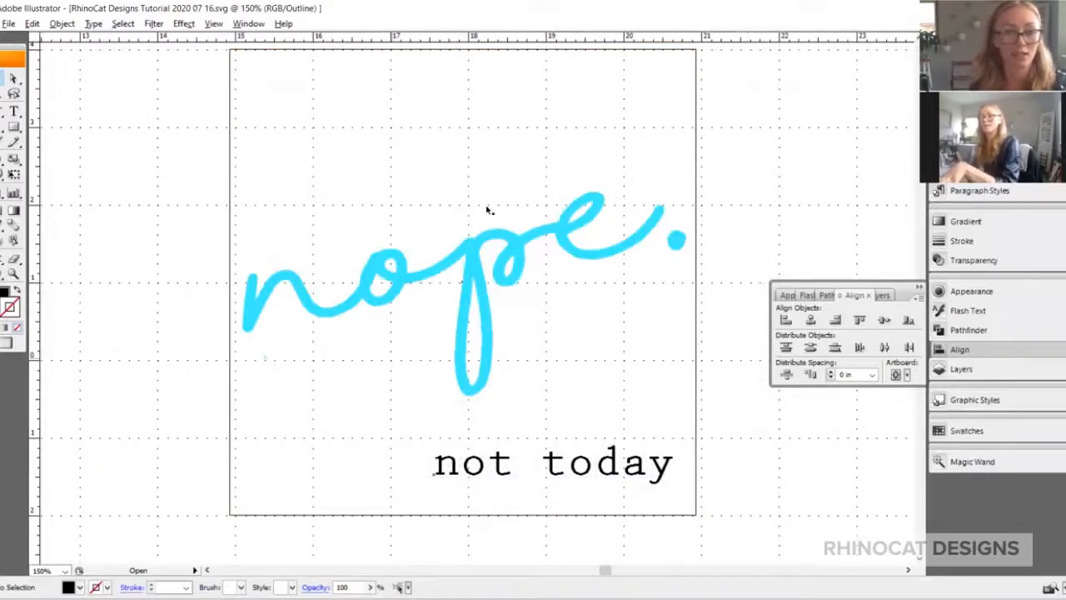
{"action": "key", "text": "ctrl+plus"}
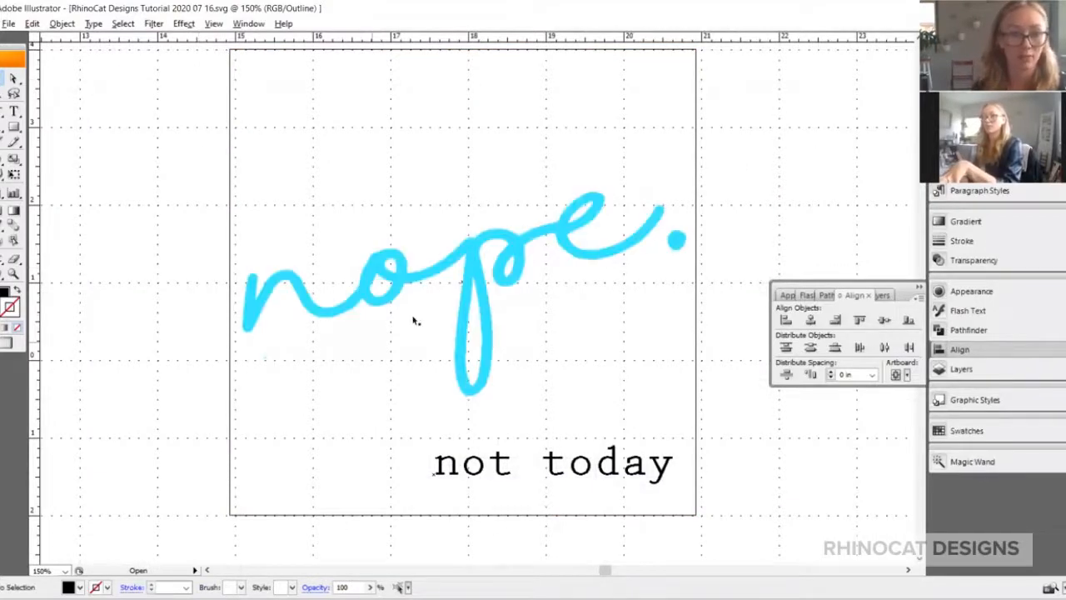
{"action": "key", "text": "ctrl+y"}
- Convert "nope." and "not today" to outlines and check their paths in outline view before returning to preview
{"action": "left_click", "coordinate": [452, 268]}
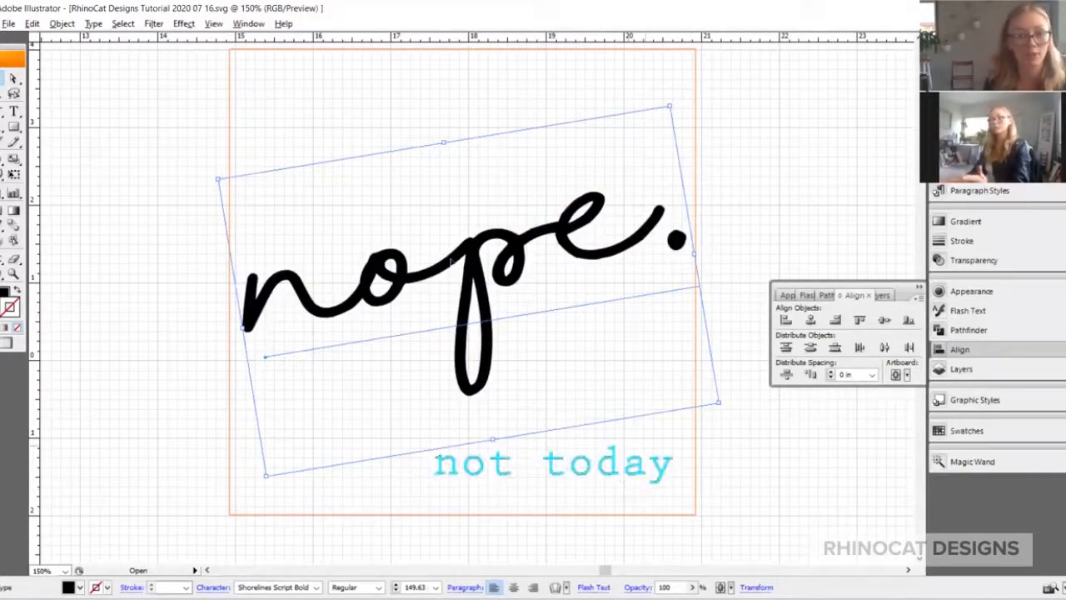
{"action": "left_click", "coordinate": [574, 468], "text": "shift"}
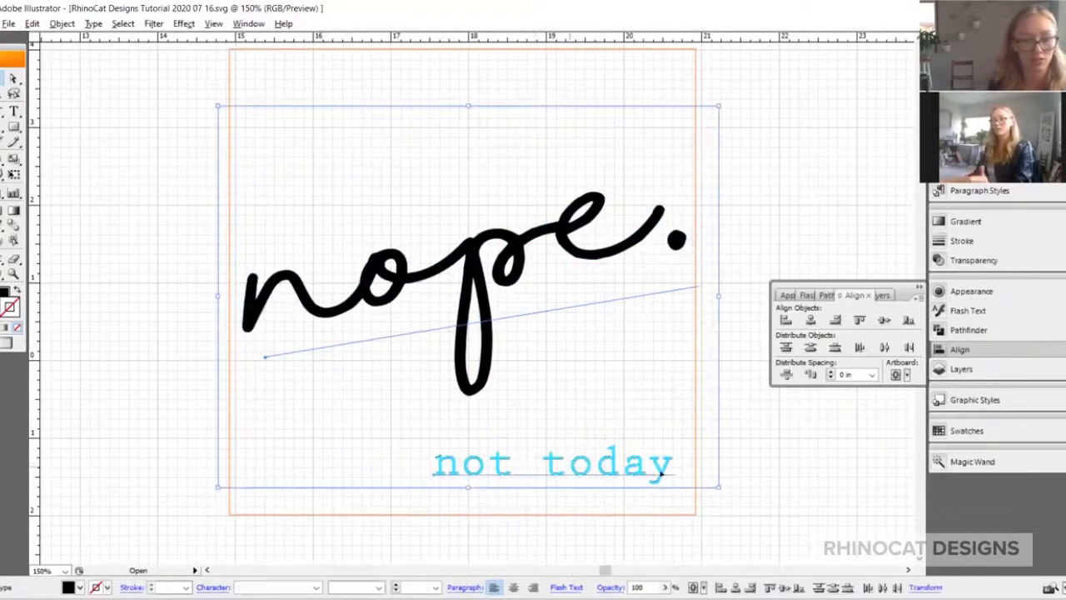
{"action": "left_click", "coordinate": [777, 175]}
{"action": "left_click", "coordinate": [383, 283]}
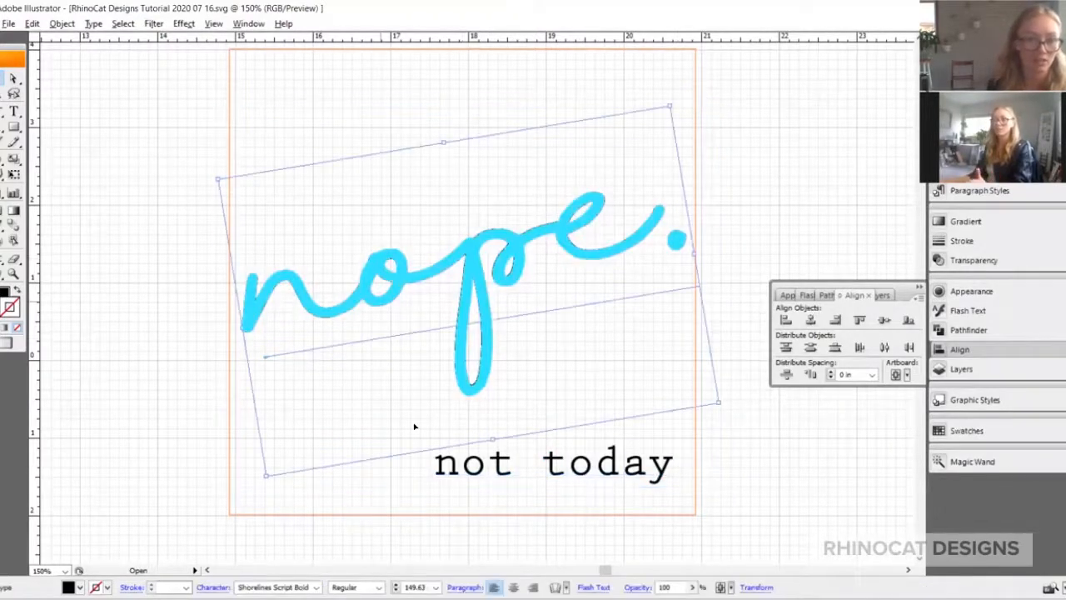
{"action": "left_click", "coordinate": [571, 464], "text": "shift"}
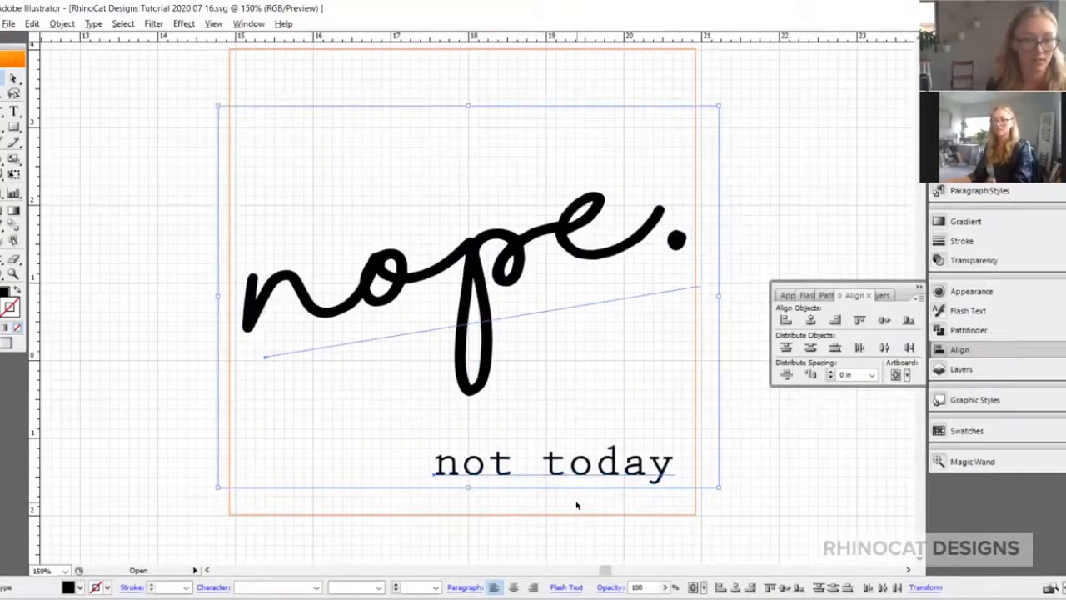
{"action": "left_click", "coordinate": [62, 23]}
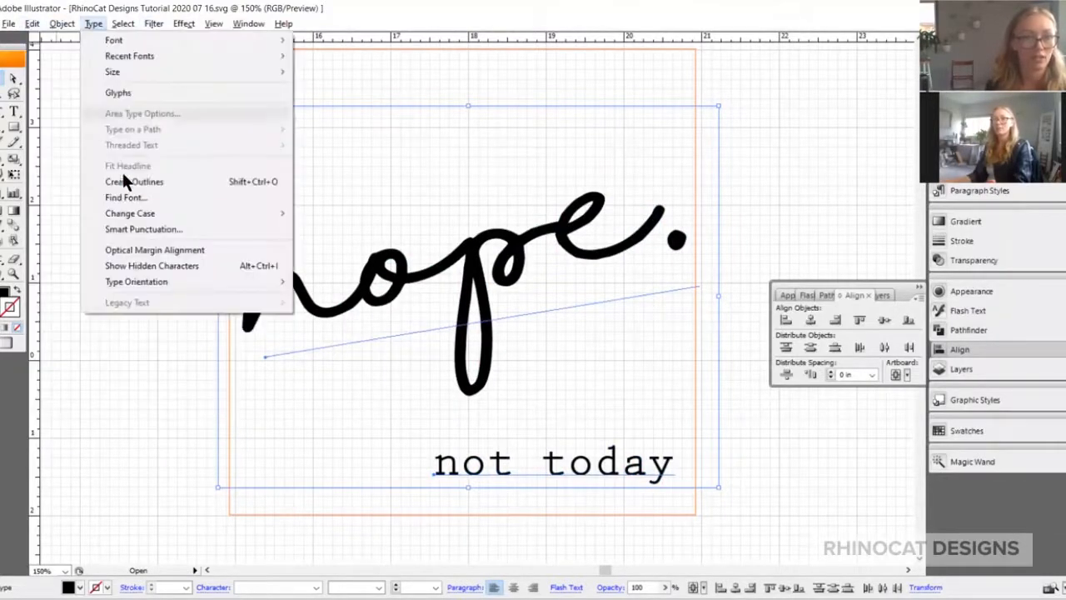
{"action": "left_click", "coordinate": [241, 183]}
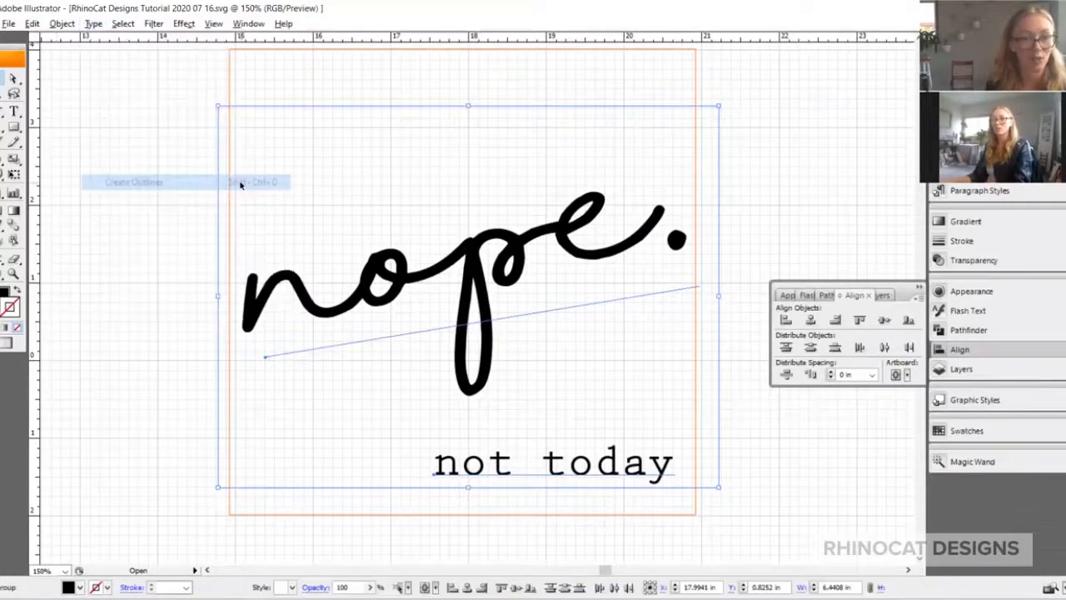
{"action": "left_click", "coordinate": [770, 215]}
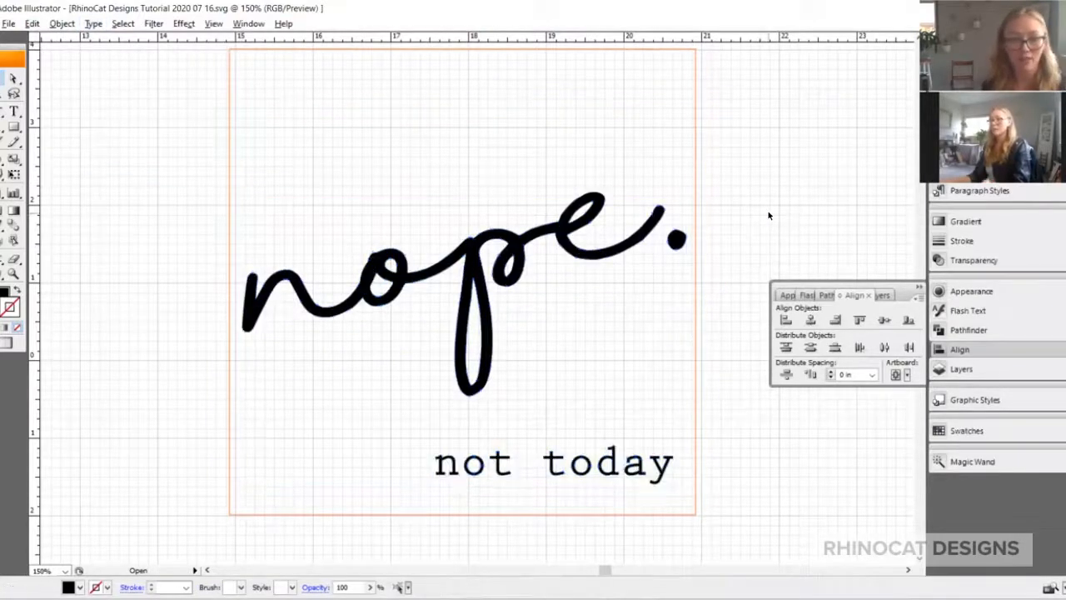
{"action": "key", "text": "ctrl+y"}
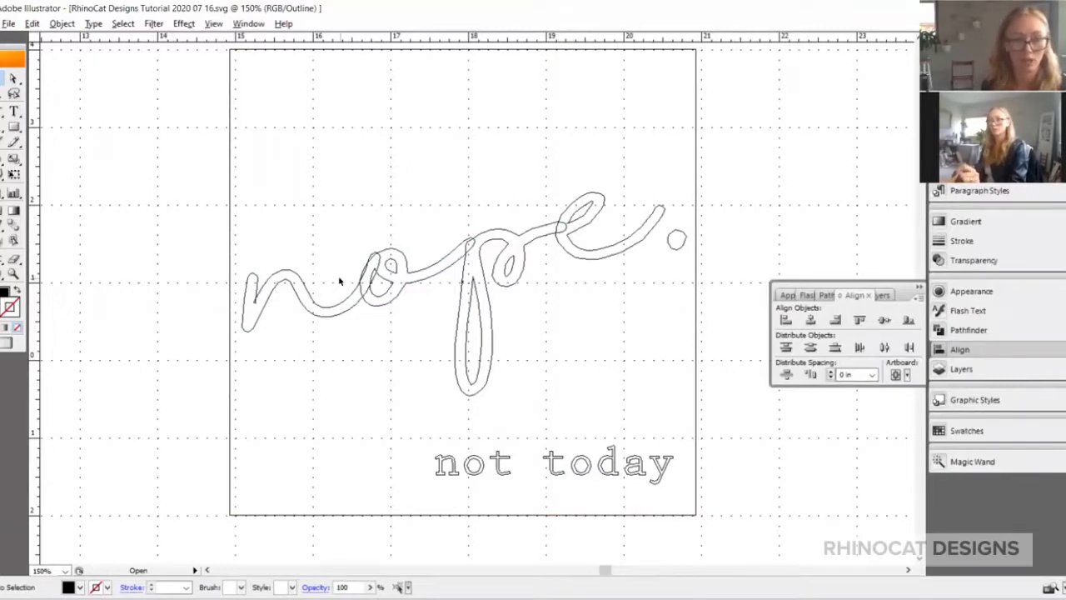
{"action": "key", "text": "ctrl+y"}
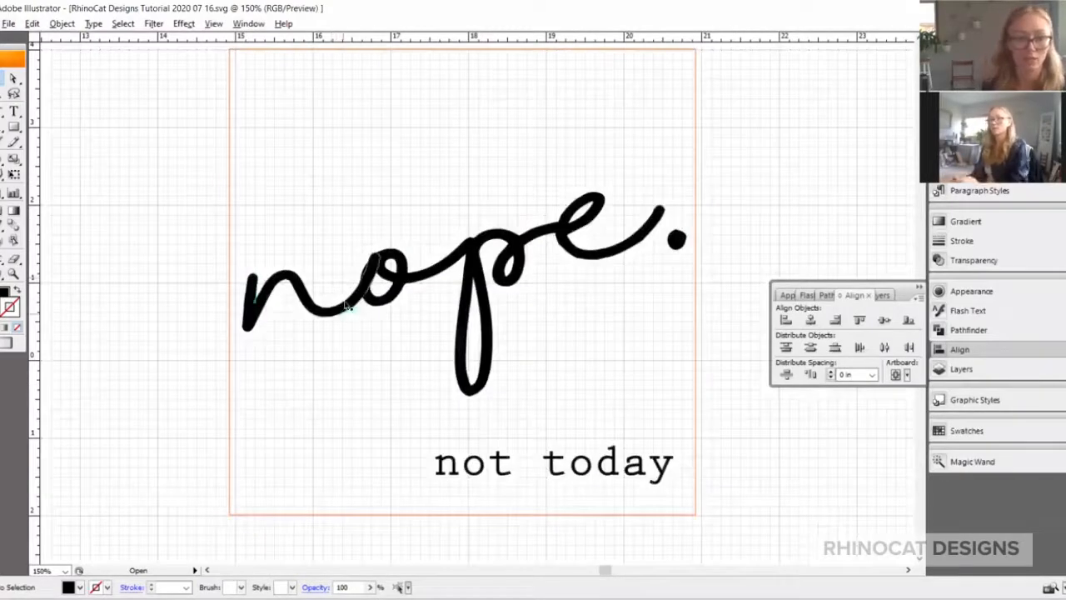
- Combine the overlapping letter shapes of "nope." and "not today" with Pathfinder Merge and view the artwork in outline mode
{"action": "left_click", "coordinate": [350, 303]}
{"action": "left_click", "coordinate": [502, 471], "text": "shift"}
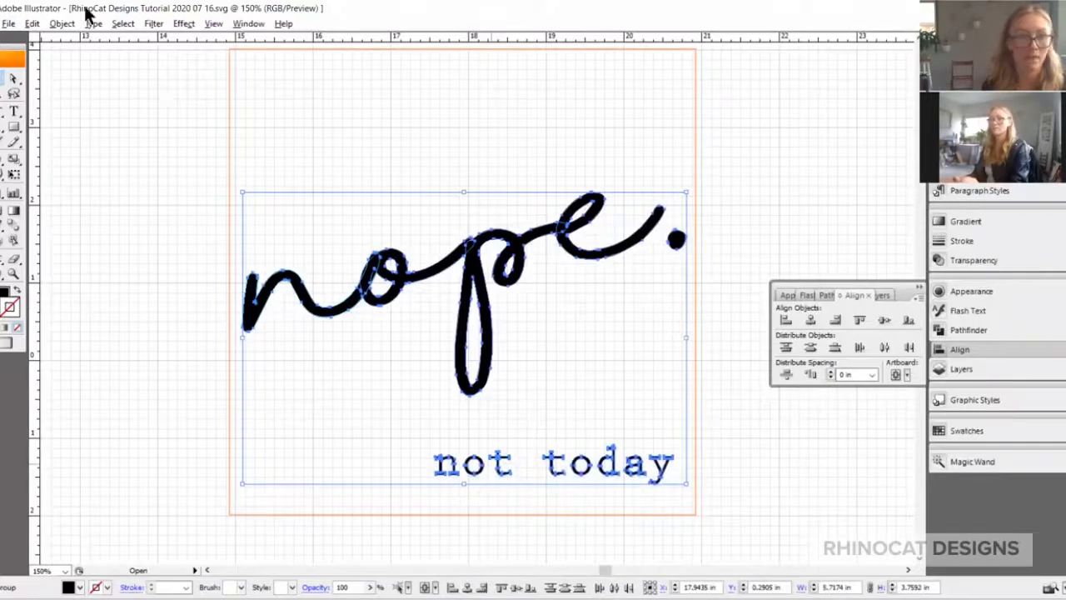
{"action": "left_click", "coordinate": [61, 23]}
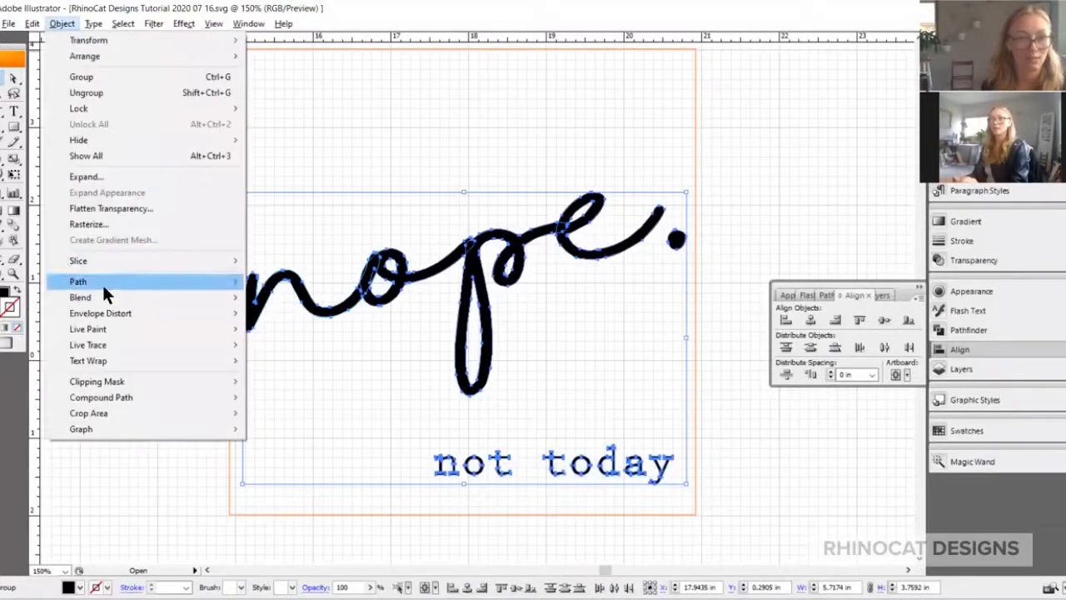
{"action": "mouse_move", "coordinate": [102, 282]}
{"action": "left_click", "coordinate": [318, 317]}
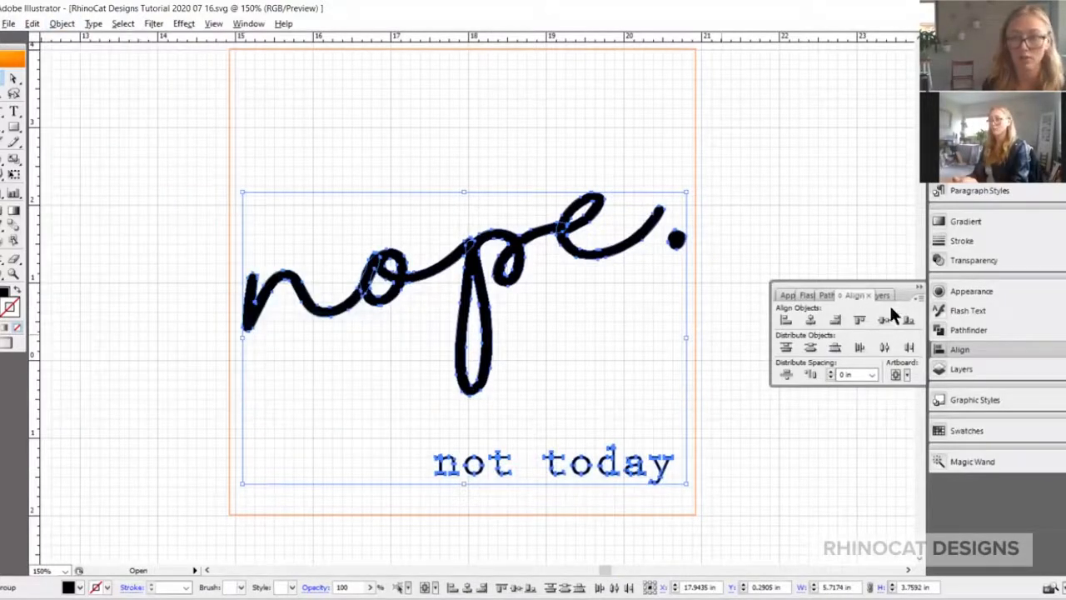
{"action": "left_click", "coordinate": [919, 287]}
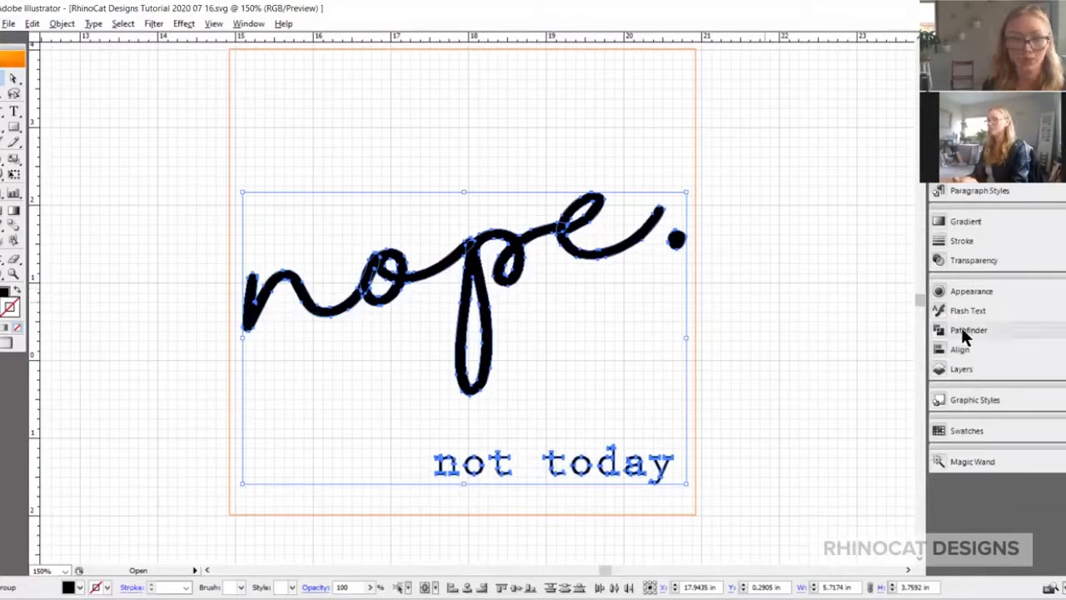
{"action": "left_click", "coordinate": [966, 330]}
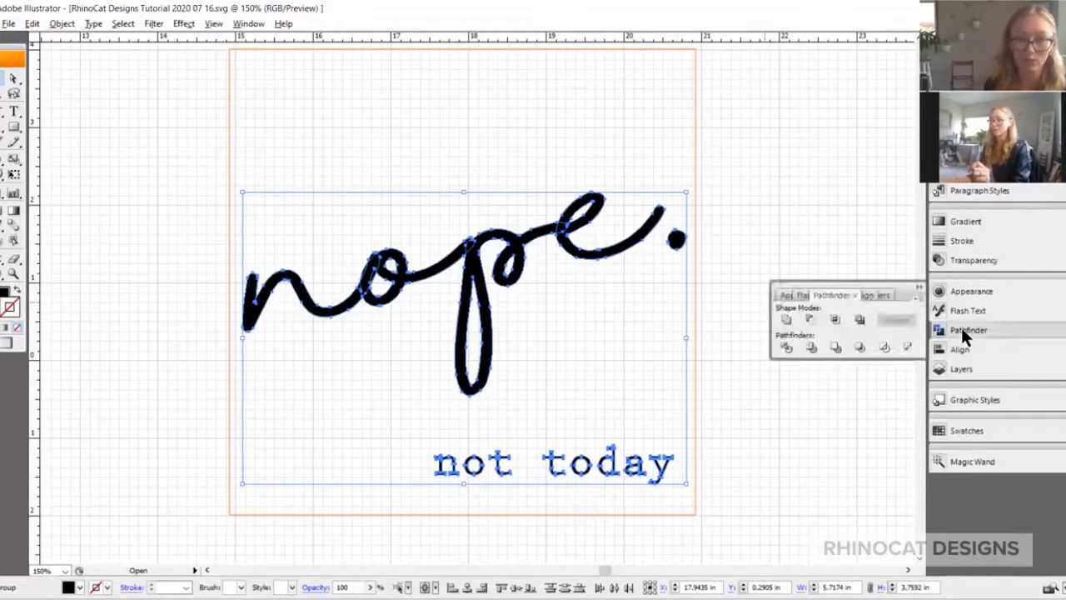
{"action": "left_click", "coordinate": [836, 348]}
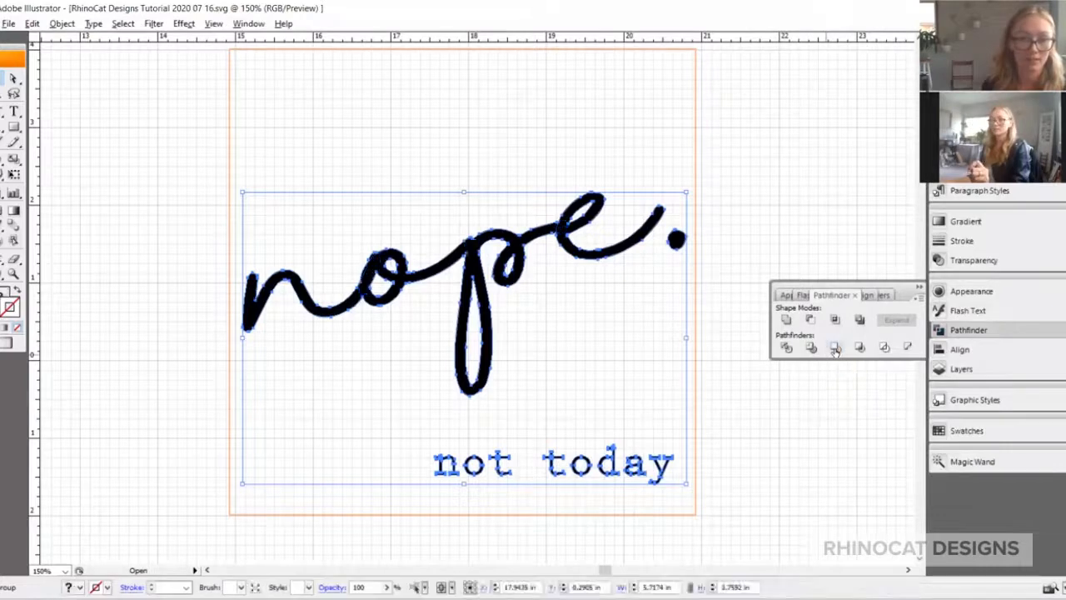
{"action": "left_click", "coordinate": [782, 229]}
{"action": "key", "text": "ctrl+y"}
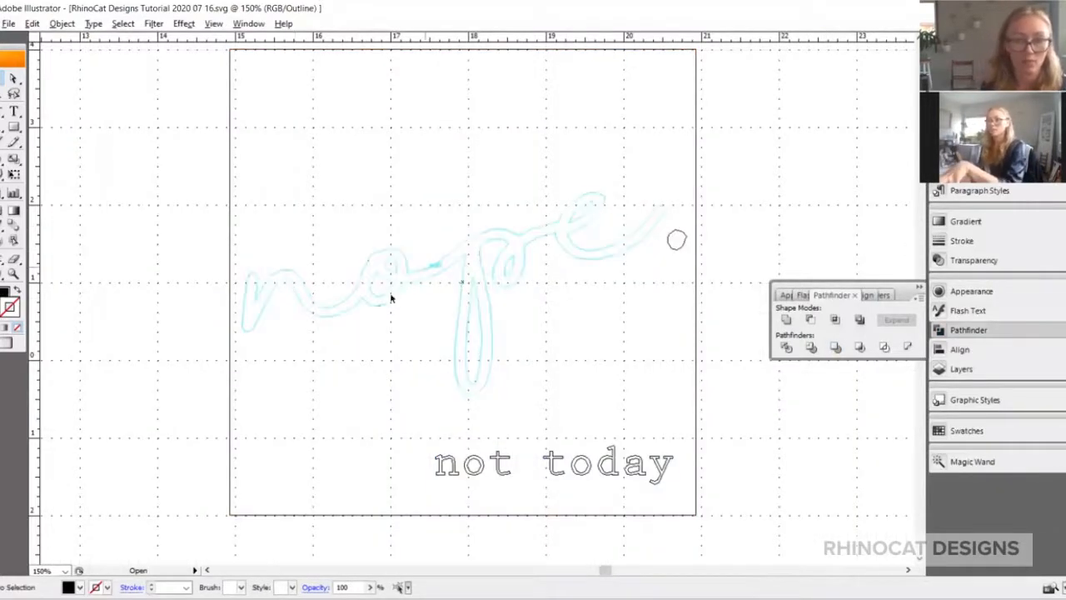
- Return the merged artwork to preview display and leave everything deselected
{"action": "key", "text": "ctrl+y"}
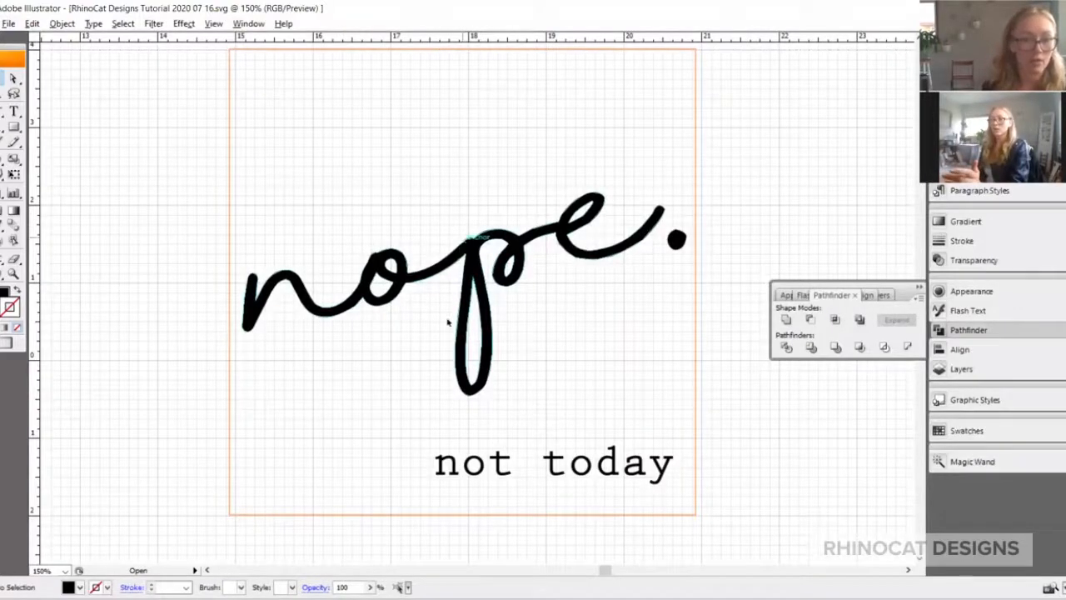
{"action": "left_click", "coordinate": [471, 275]}
{"action": "left_click", "coordinate": [722, 273]}
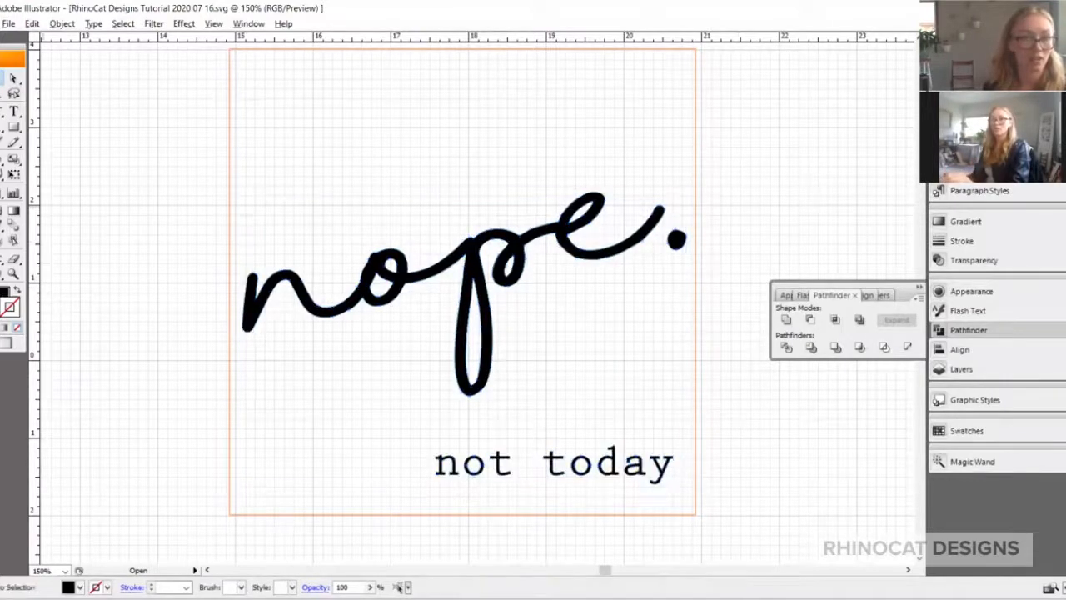
- Select the "not today" outlines, bring up their color settings and deselect them
{"action": "left_click", "coordinate": [12, 79]}
{"action": "left_click_drag", "start_coordinate": [406, 426], "coordinate": [679, 499]}
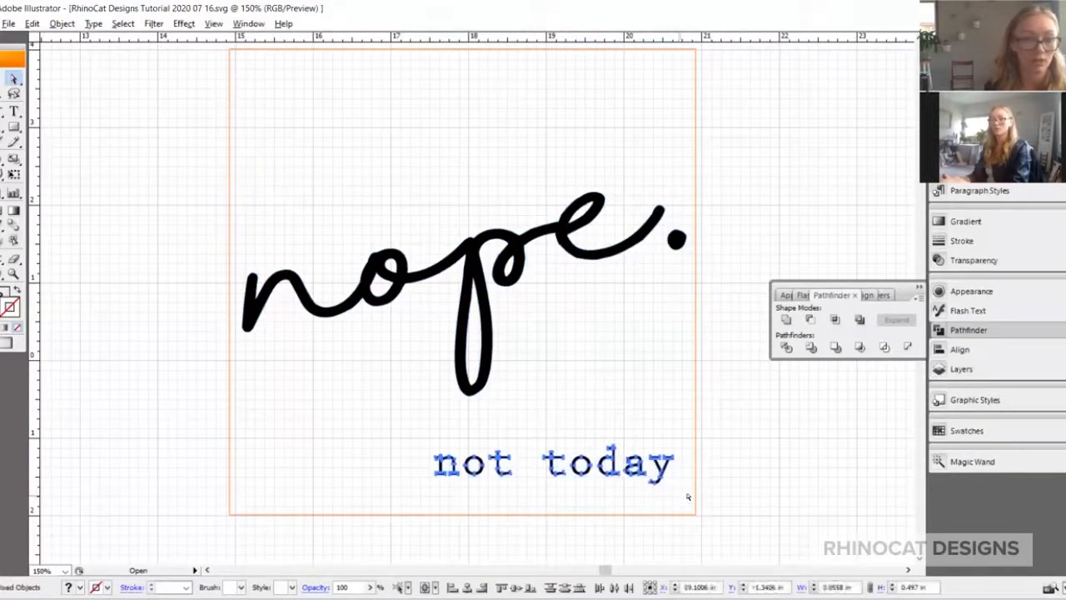
{"action": "left_click", "coordinate": [2, 78]}
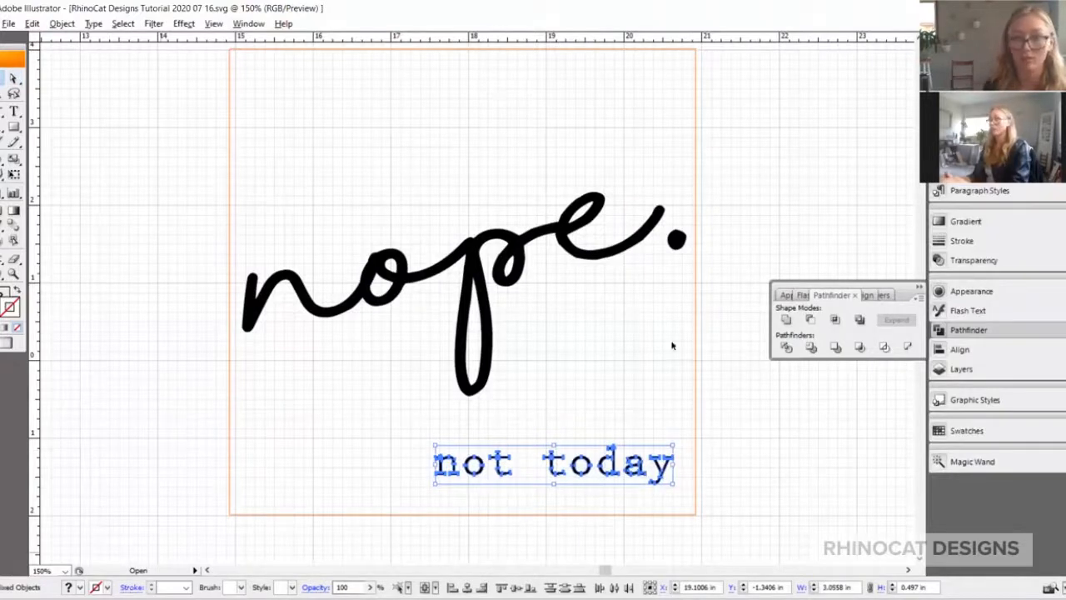
{"action": "left_click", "coordinate": [963, 63]}
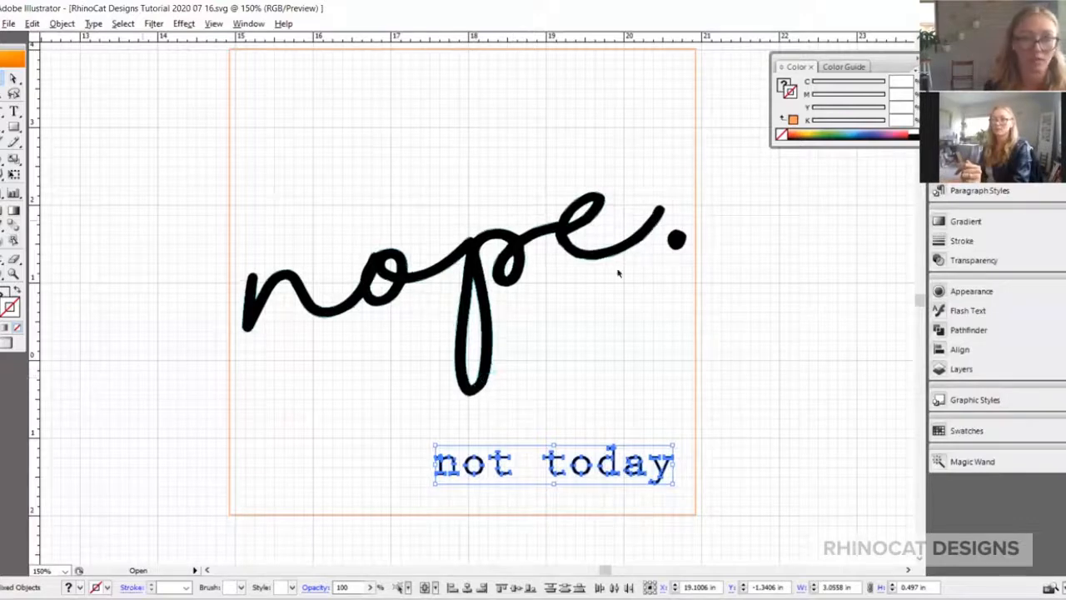
{"action": "left_click", "coordinate": [197, 522]}
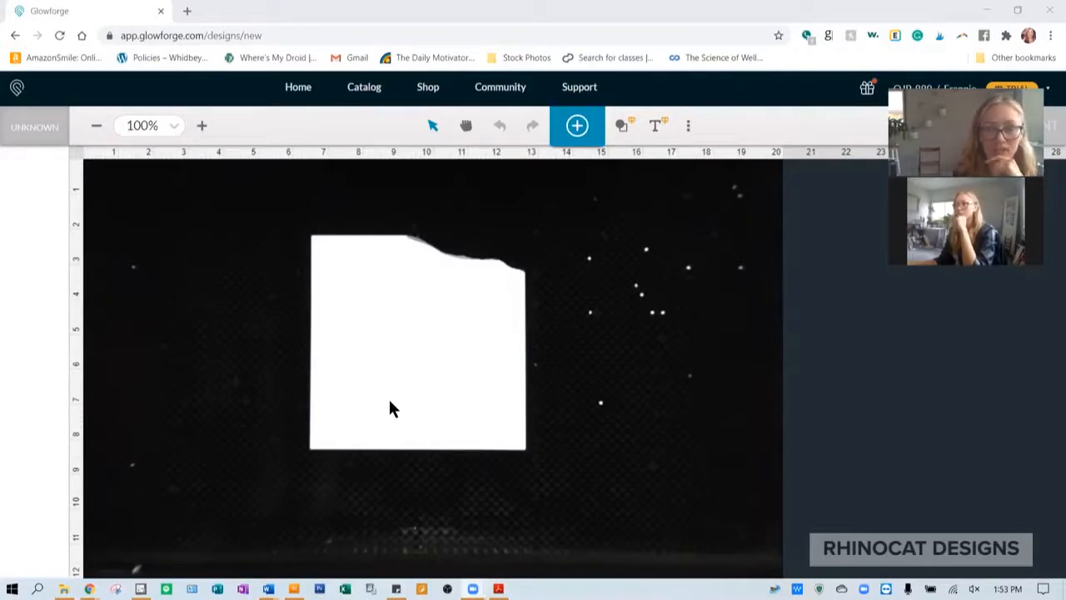
- In the Glowforge app, choose to use an uncertified material and submit its thickness entry
{"action": "left_click", "coordinate": [73, 185]}
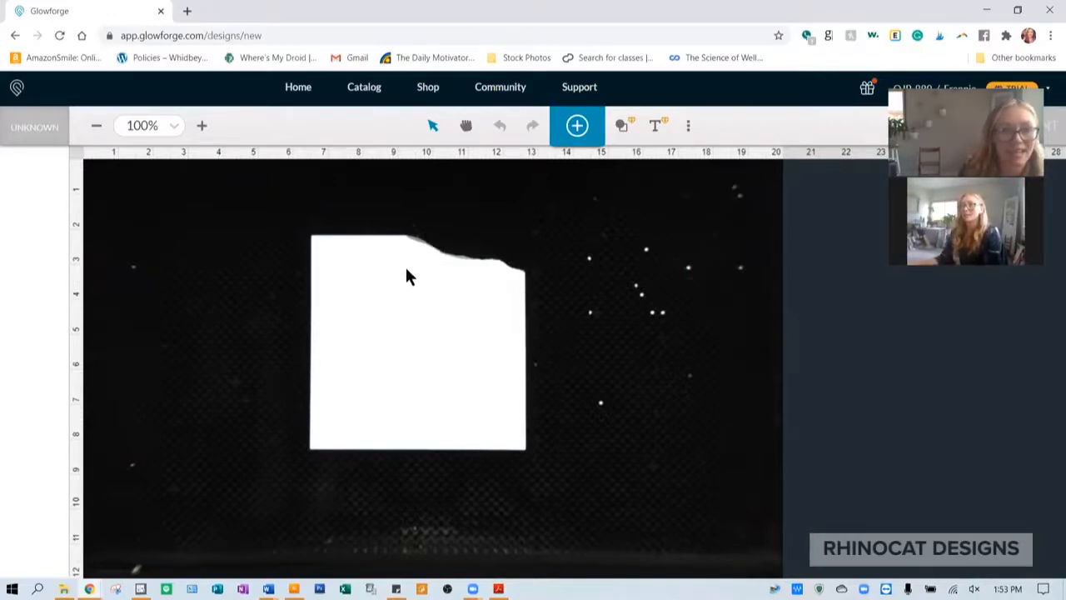
{"action": "left_click", "coordinate": [25, 133]}
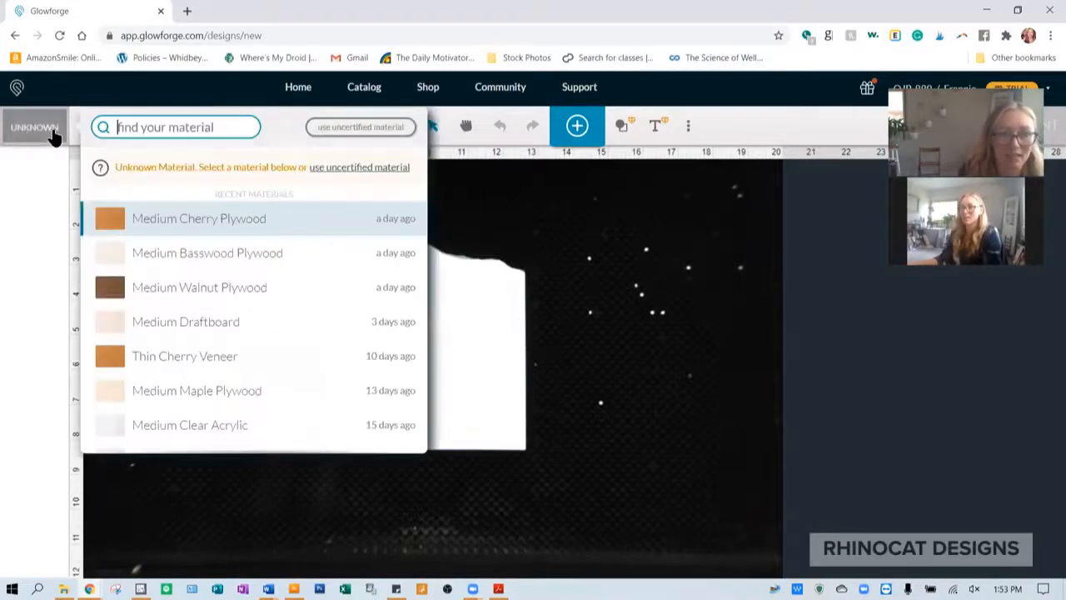
{"action": "left_click", "coordinate": [347, 131]}
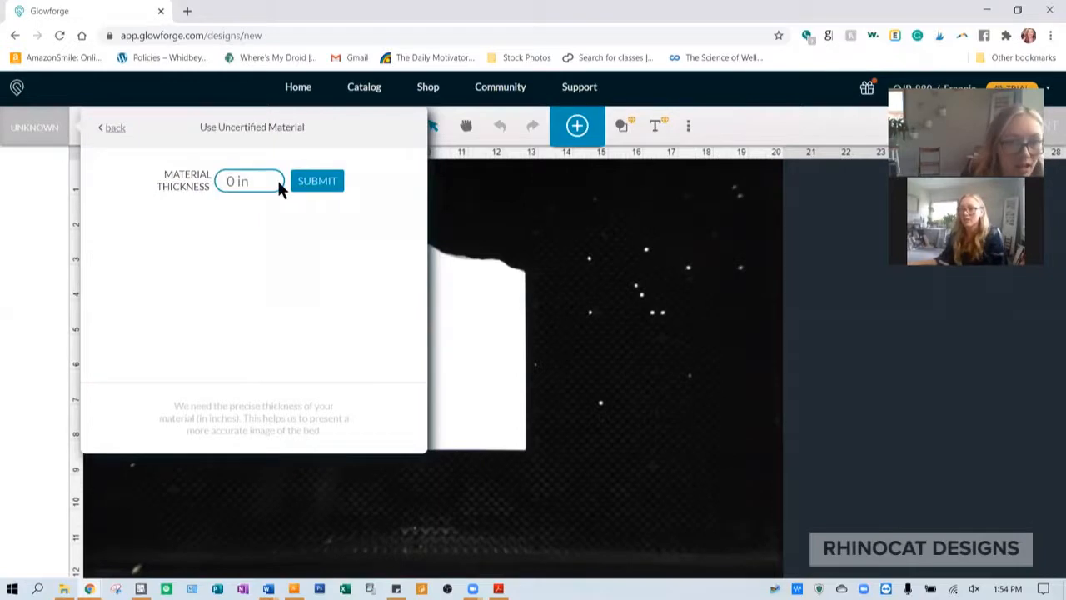
{"action": "left_click", "coordinate": [326, 183]}
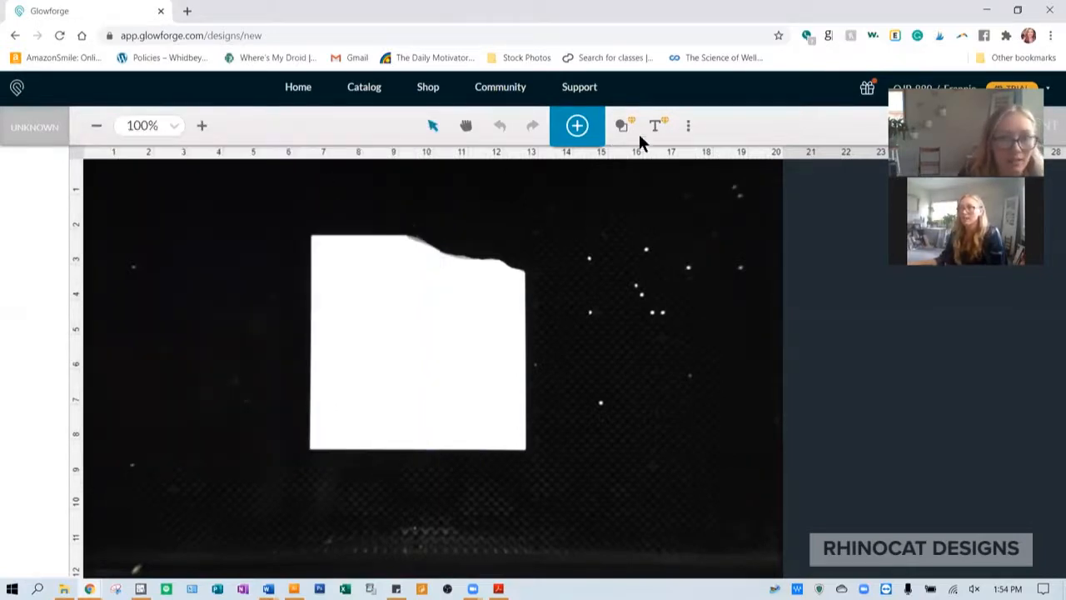
- Set the camera focus at the centre of the white material on the bed
{"action": "left_click", "coordinate": [690, 125]}
{"action": "left_click", "coordinate": [645, 197]}
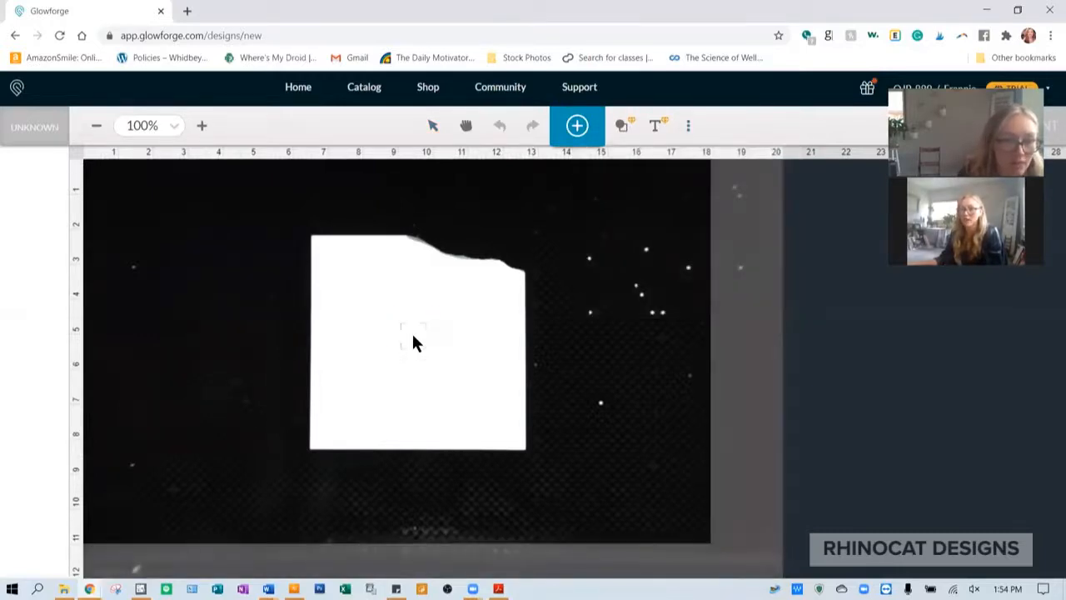
{"action": "left_click", "coordinate": [413, 337]}
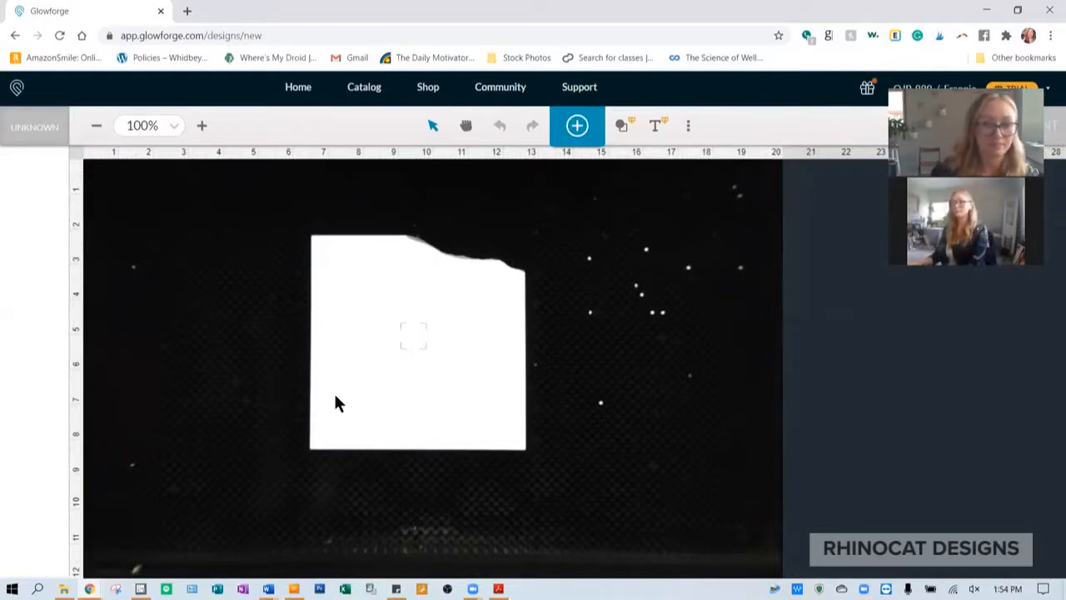
- Switch to Illustrator and save the sign as RhinoCat Designs Tutorial 2020 07 16.svg, replacing the existing file, with the SVG 1.1 profile
{"action": "left_click", "coordinate": [574, 130]}
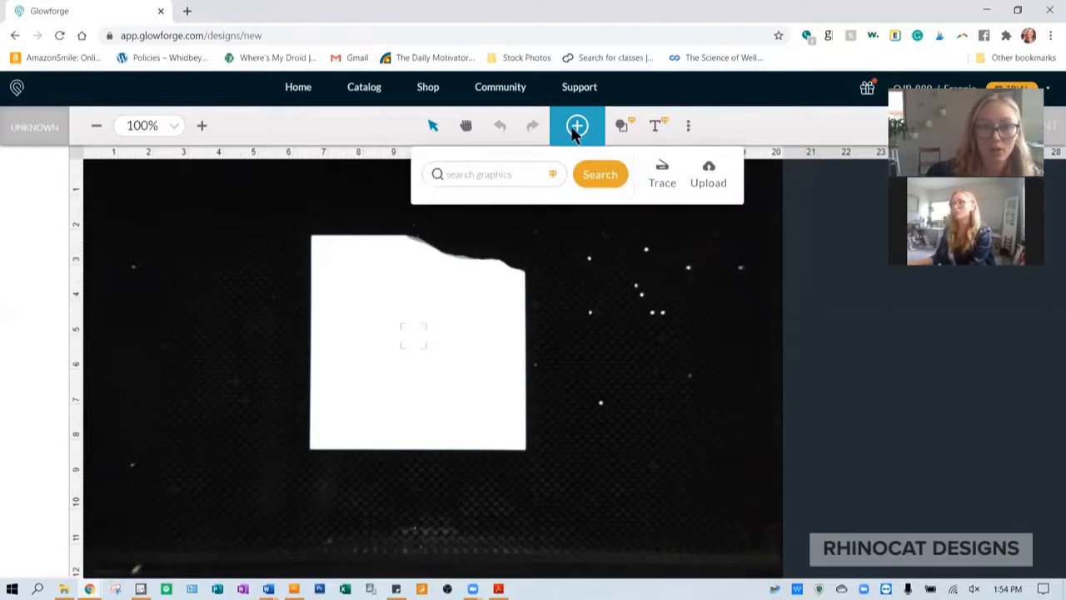
{"action": "left_click", "coordinate": [574, 130]}
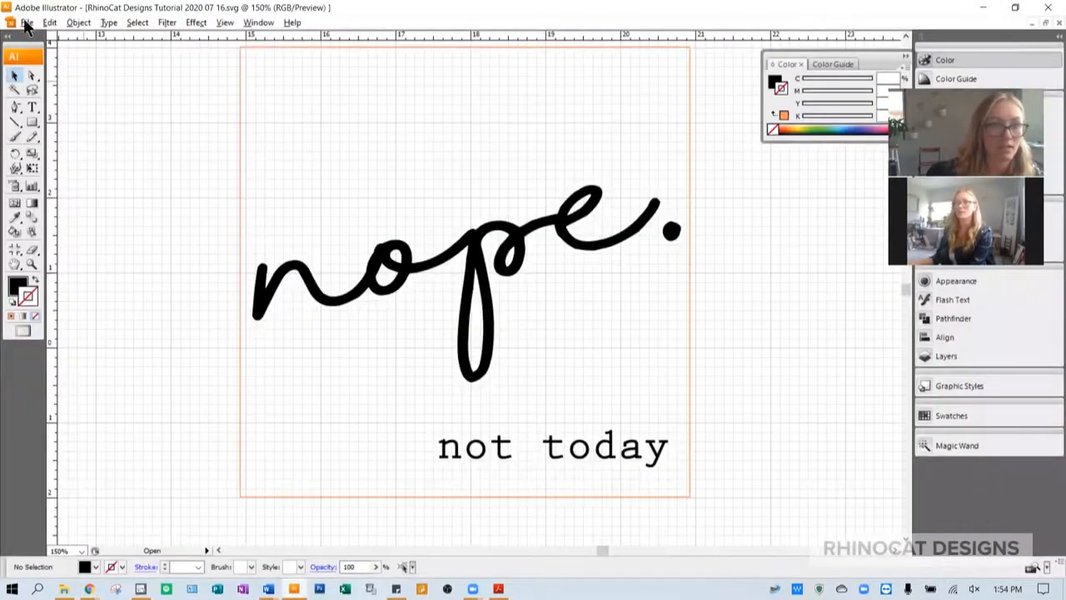
{"action": "left_click", "coordinate": [27, 23]}
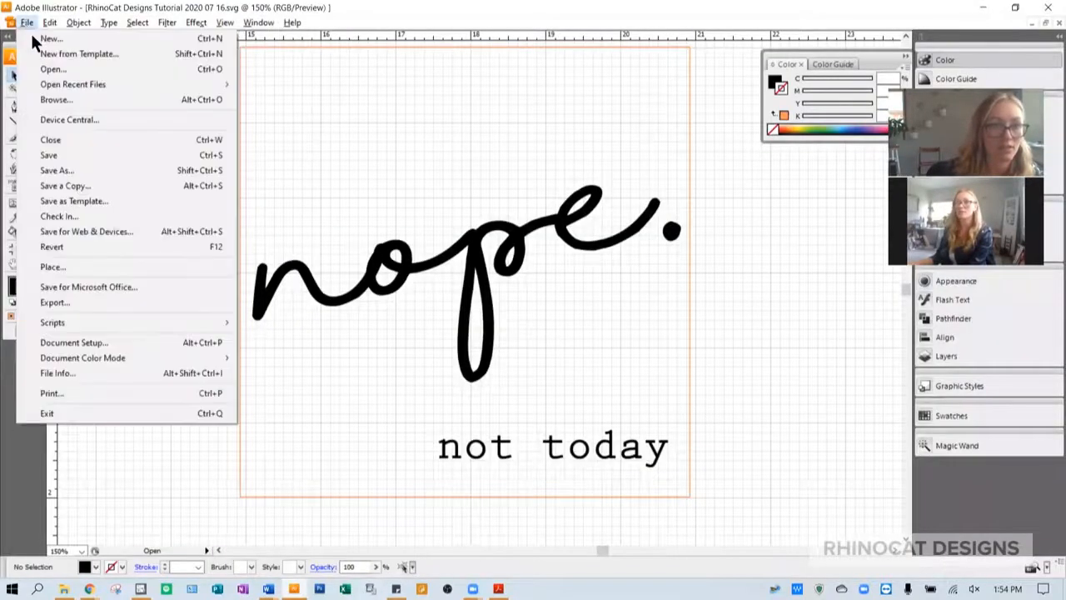
{"action": "left_click", "coordinate": [87, 164]}
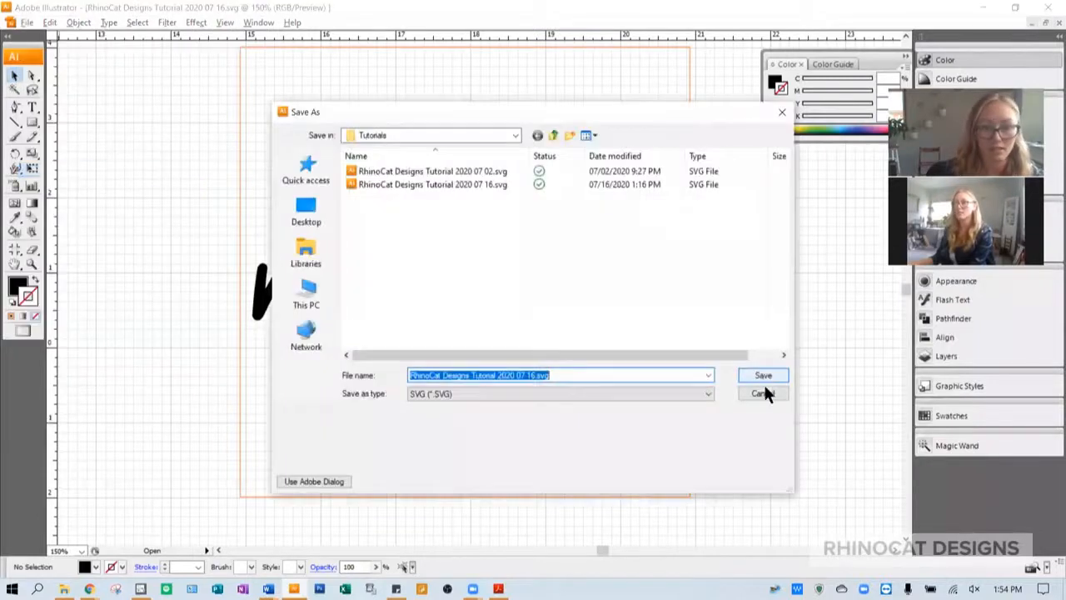
{"action": "left_click", "coordinate": [553, 375]}
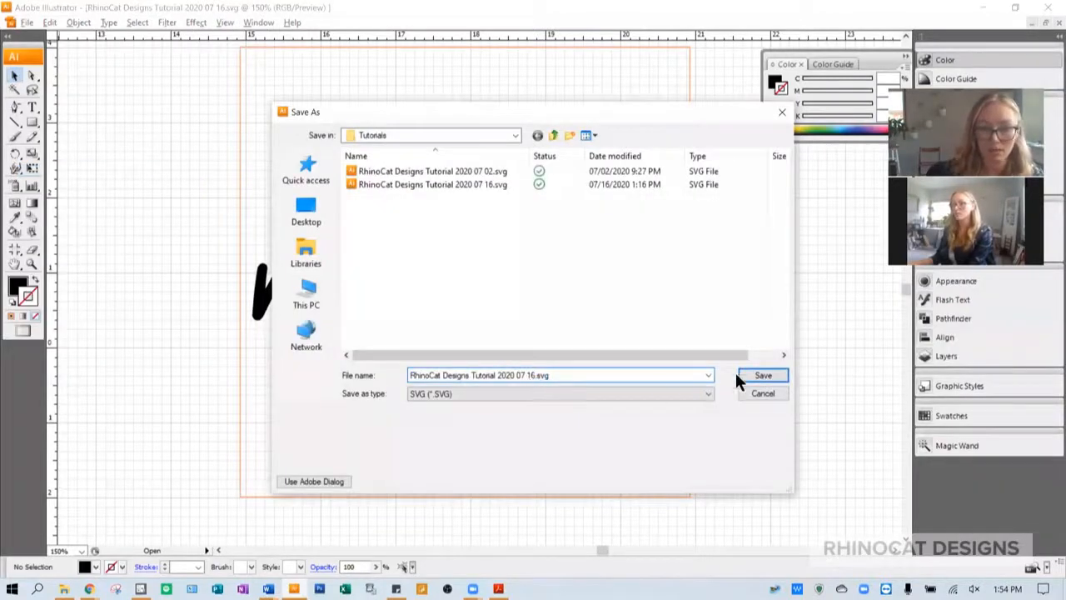
{"action": "left_click", "coordinate": [764, 376]}
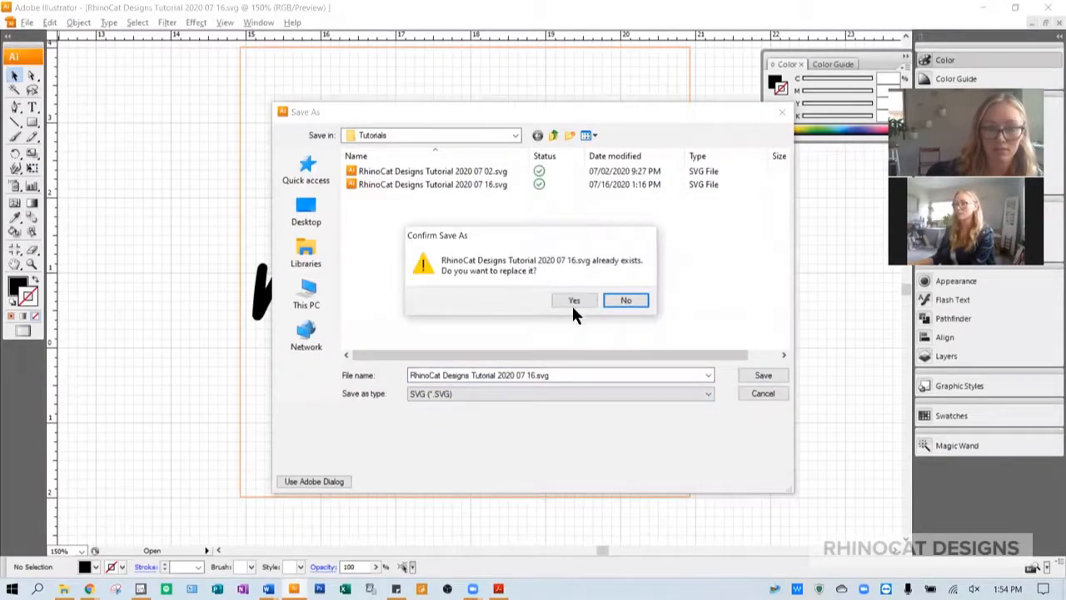
{"action": "left_click", "coordinate": [574, 301]}
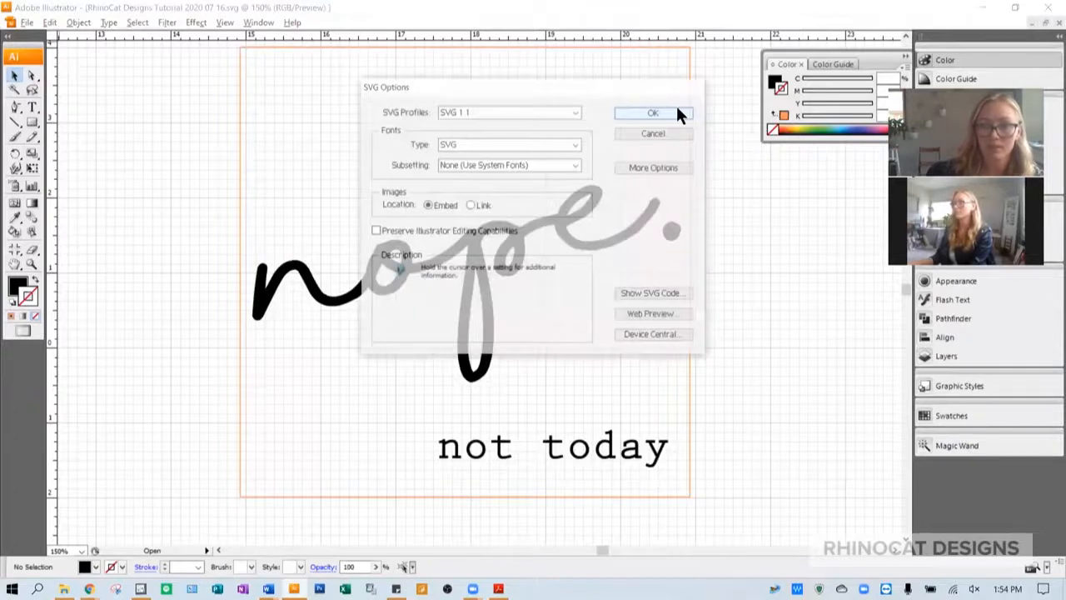
{"action": "left_click", "coordinate": [676, 108]}
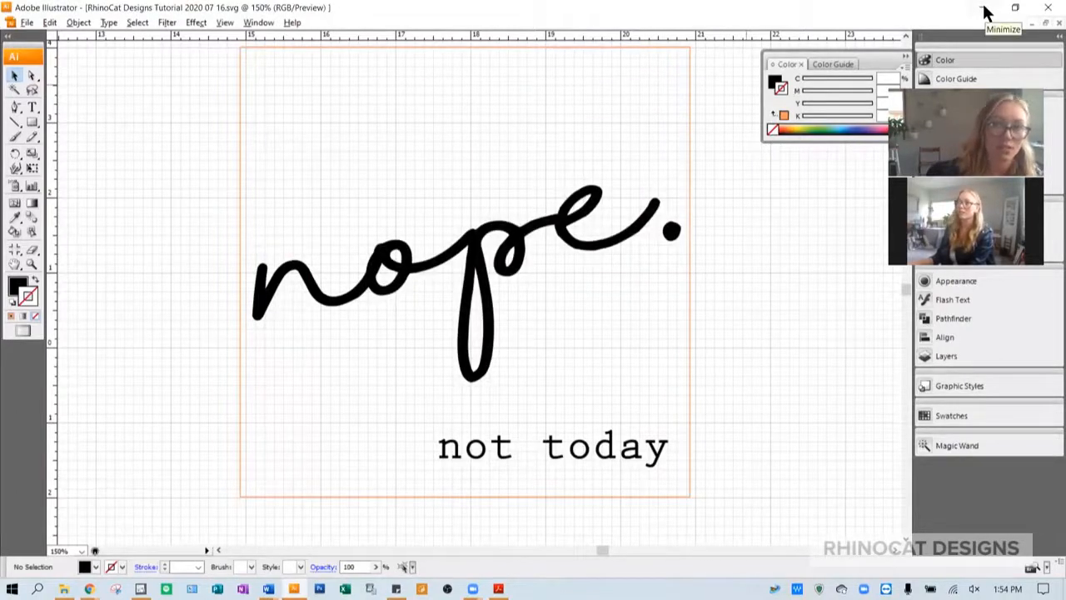
- Switch back to the Glowforge app and upload RhinoCat Designs Tutorial 2020 07 16.svg from the Tutorials folder
{"action": "left_click", "coordinate": [985, 10]}
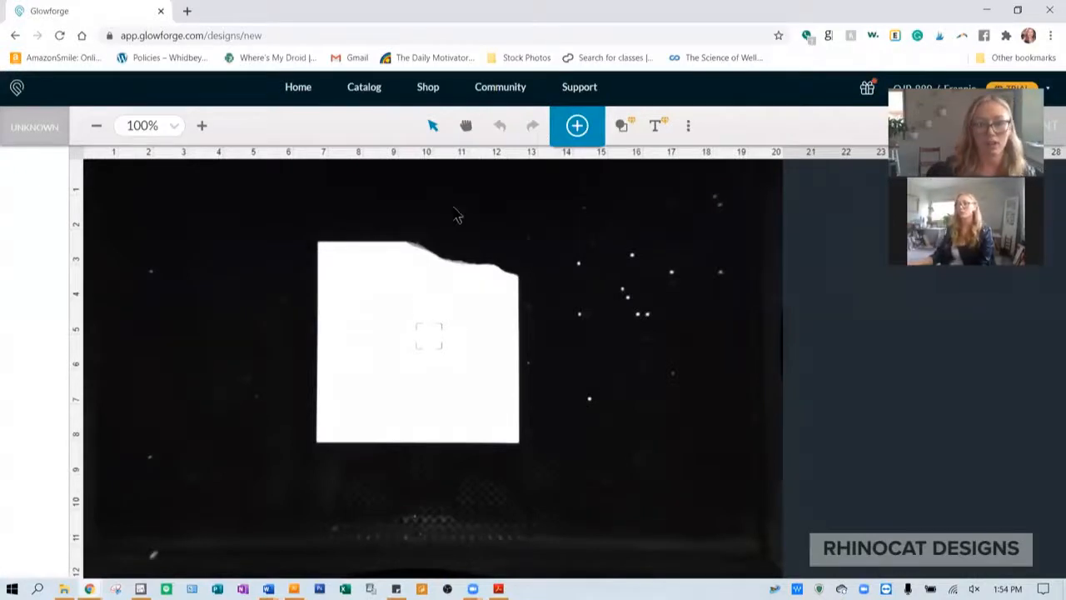
{"action": "left_click", "coordinate": [582, 135]}
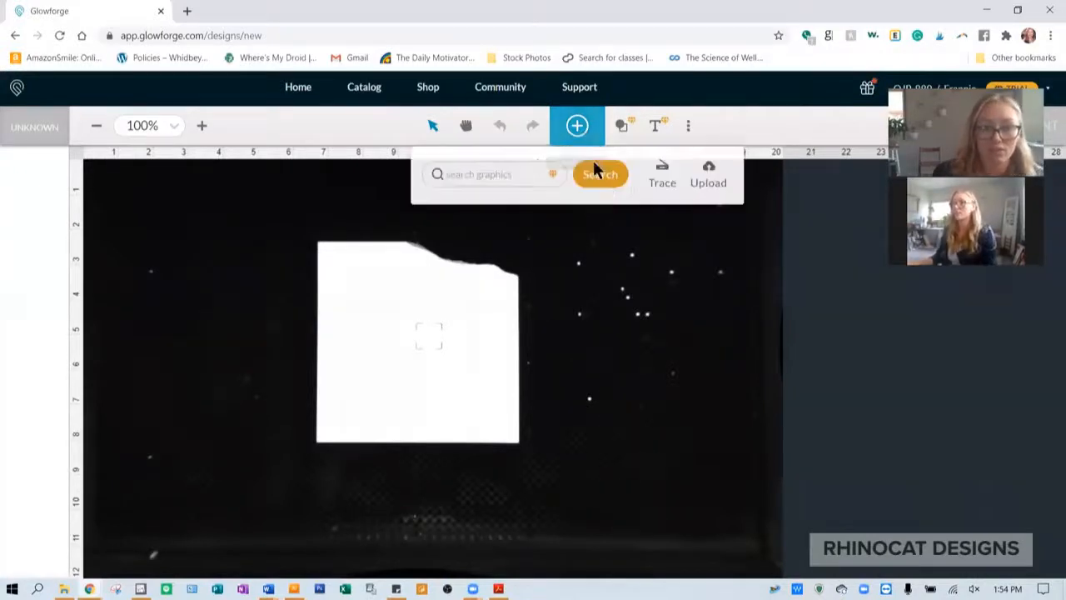
{"action": "left_click", "coordinate": [716, 179]}
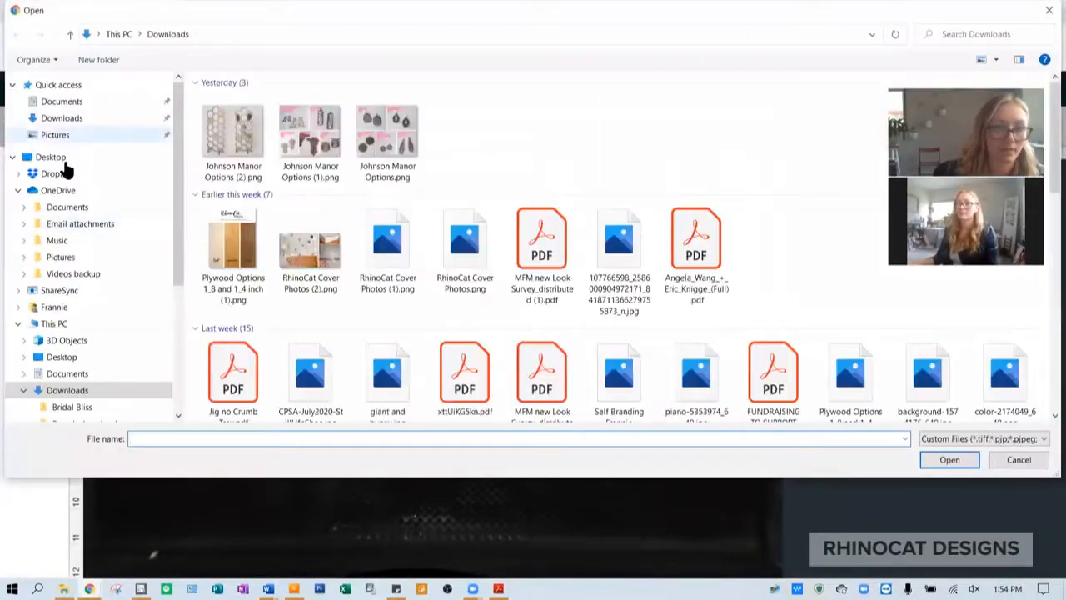
{"action": "left_click", "coordinate": [70, 208]}
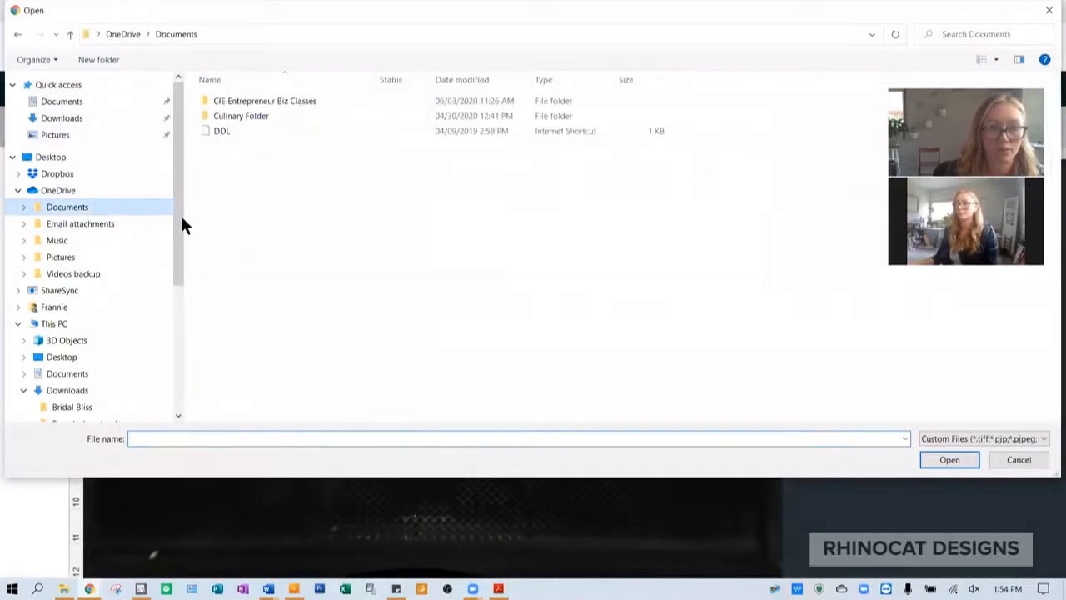
{"action": "double_click", "coordinate": [238, 218]}
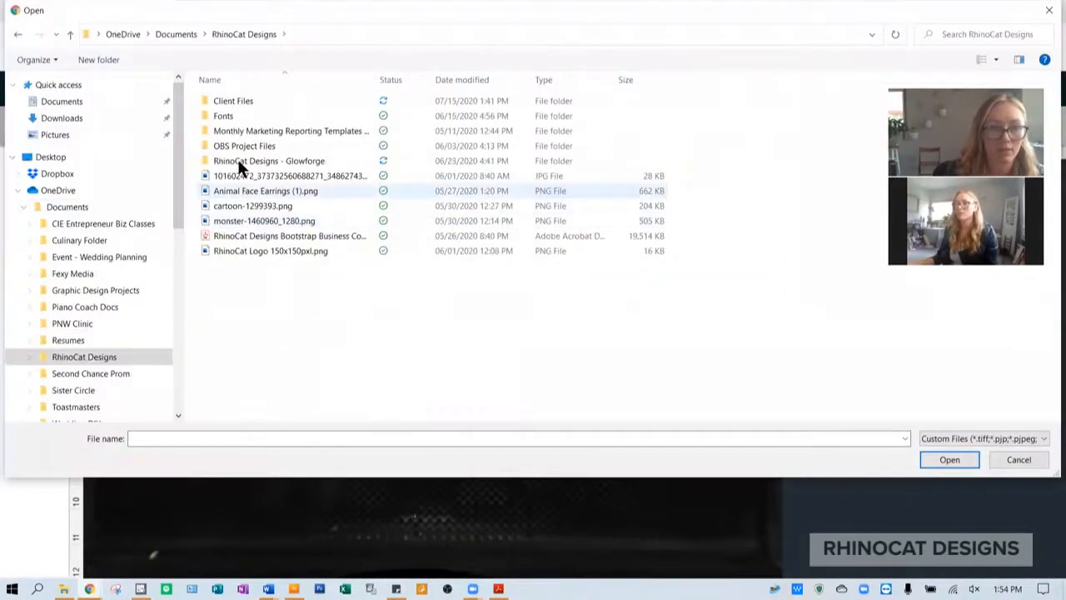
{"action": "double_click", "coordinate": [238, 161]}
{"action": "double_click", "coordinate": [240, 191]}
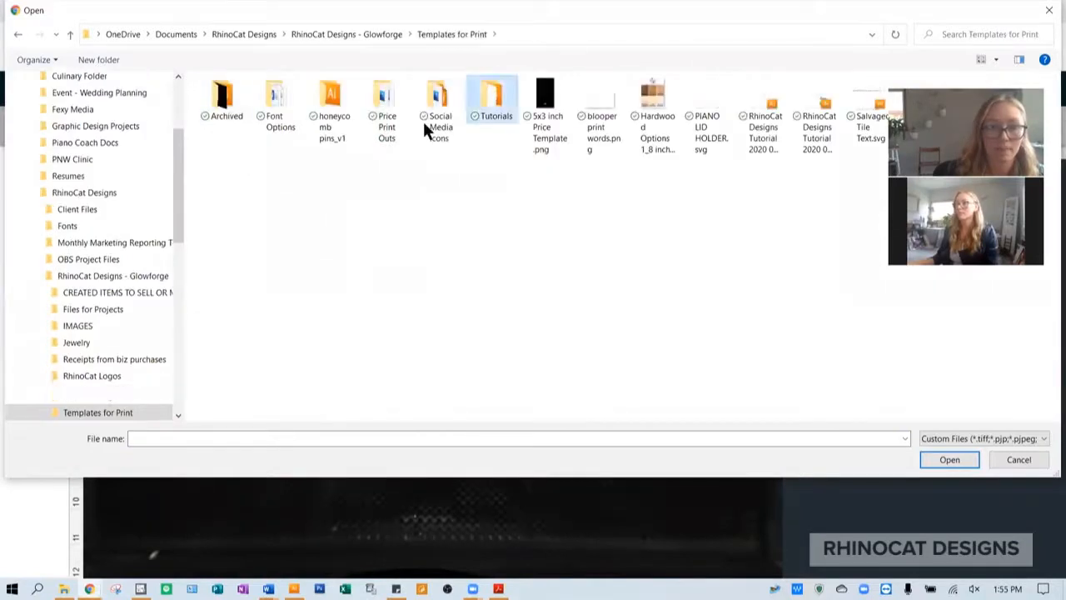
{"action": "left_click", "coordinate": [317, 117]}
{"action": "left_click", "coordinate": [964, 465]}
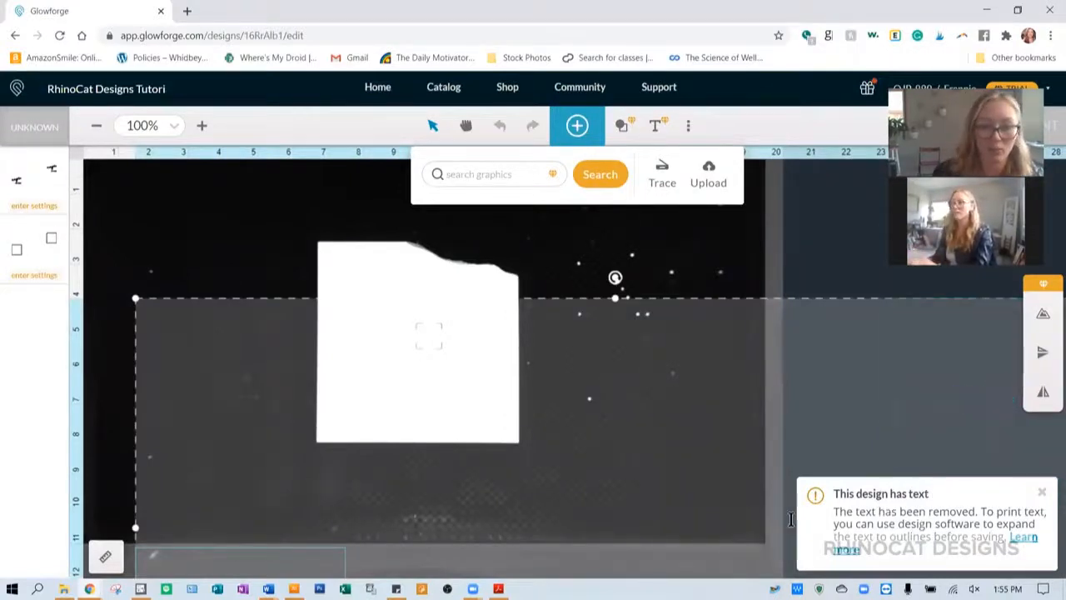
- Delete the extra copy of the sign design lying below the laser bed
{"action": "left_click", "coordinate": [296, 290]}
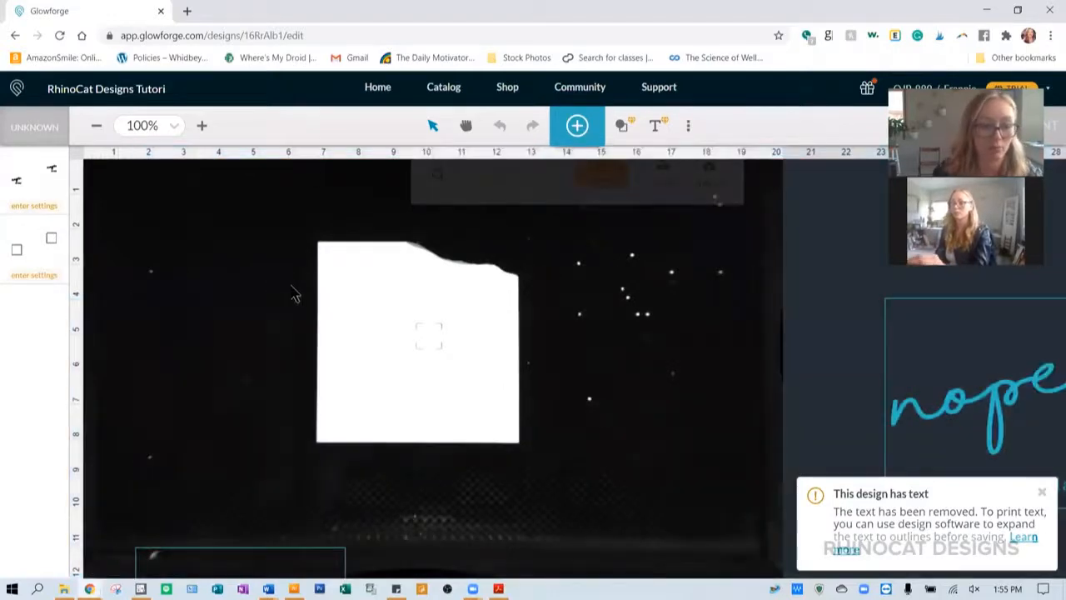
{"action": "scroll", "coordinate": [298, 296], "scroll_direction": "down", "scroll_amount": 3}
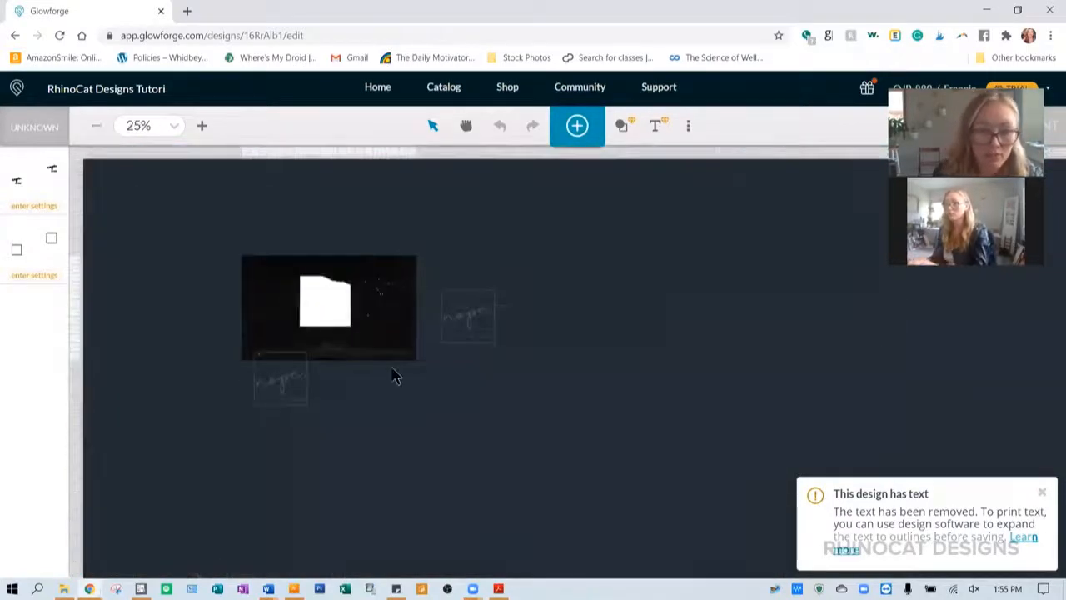
{"action": "left_click_drag", "start_coordinate": [364, 265], "coordinate": [240, 440]}
{"action": "key", "text": "Delete"}
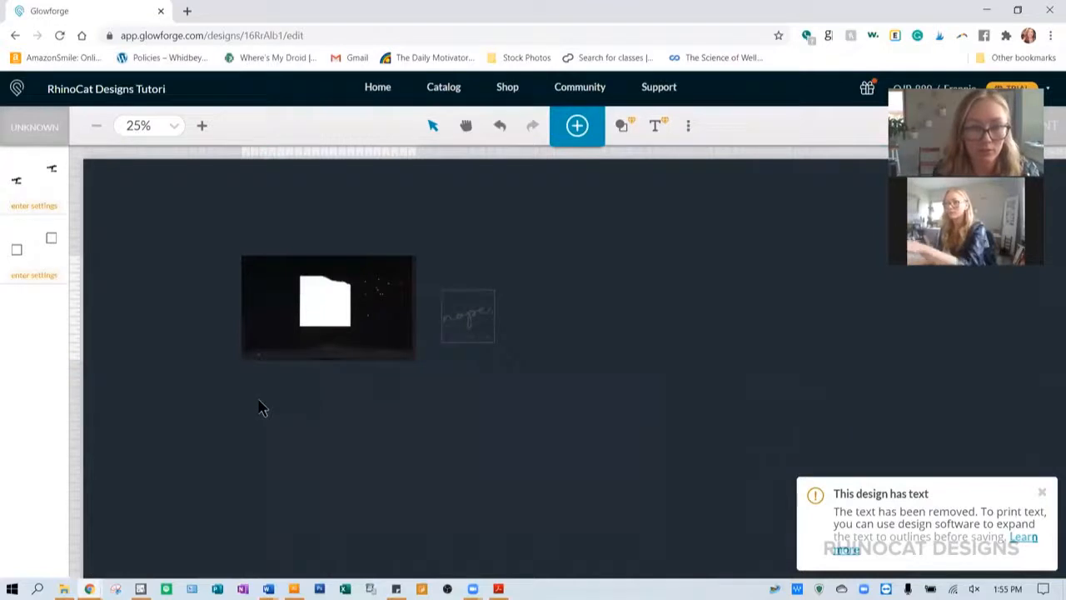
- Move the remaining sign design onto the white material and shrink it to fit just within the material's left, right and bottom edges
{"action": "left_click", "coordinate": [475, 316]}
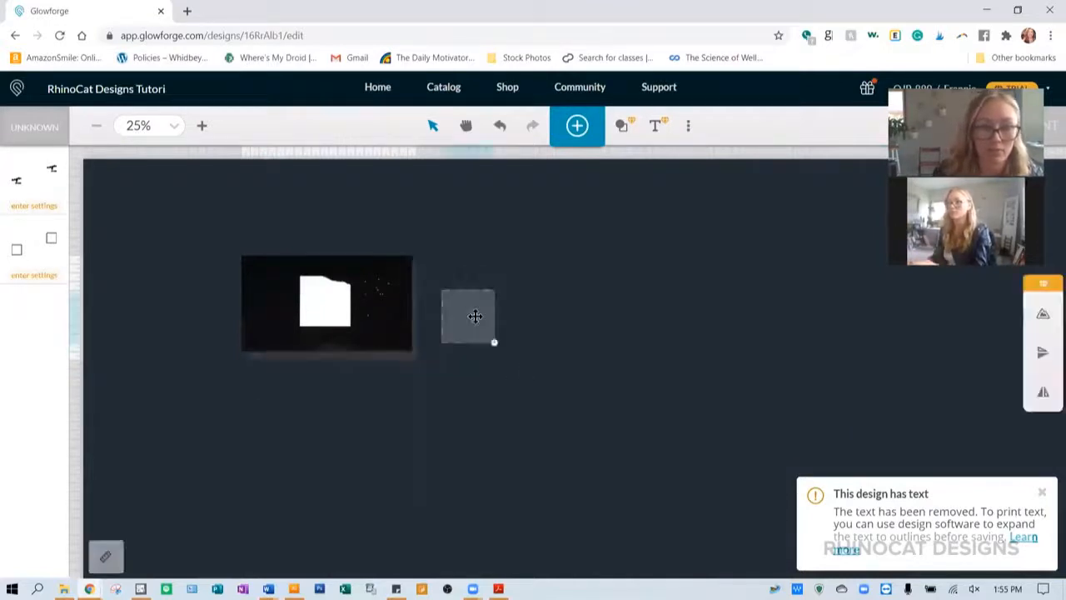
{"action": "left_click_drag", "start_coordinate": [447, 313], "coordinate": [333, 302]}
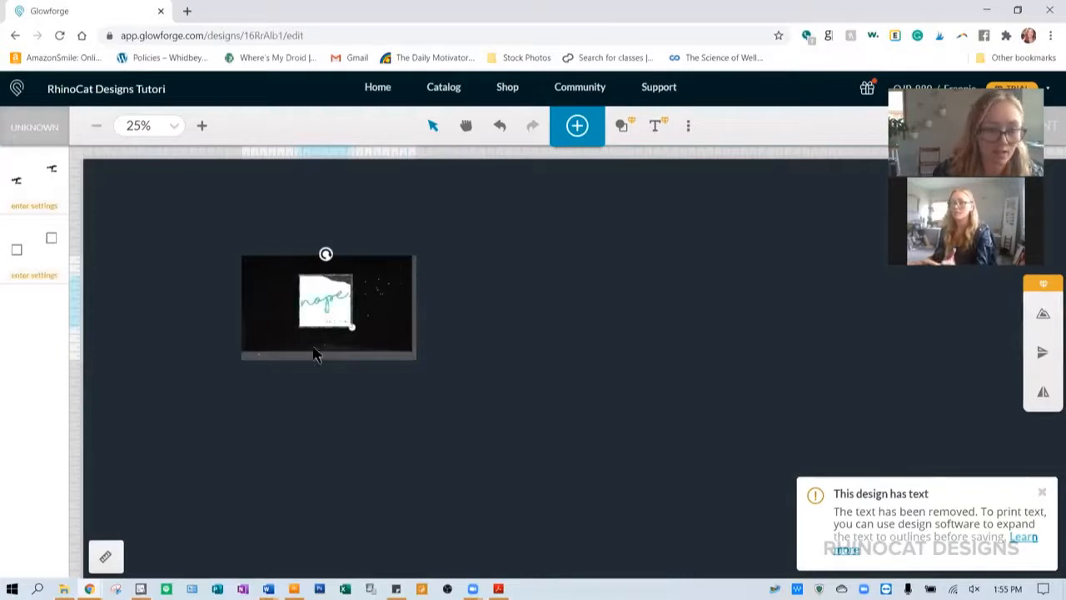
{"action": "scroll", "coordinate": [322, 297], "scroll_direction": "up", "scroll_amount": 5}
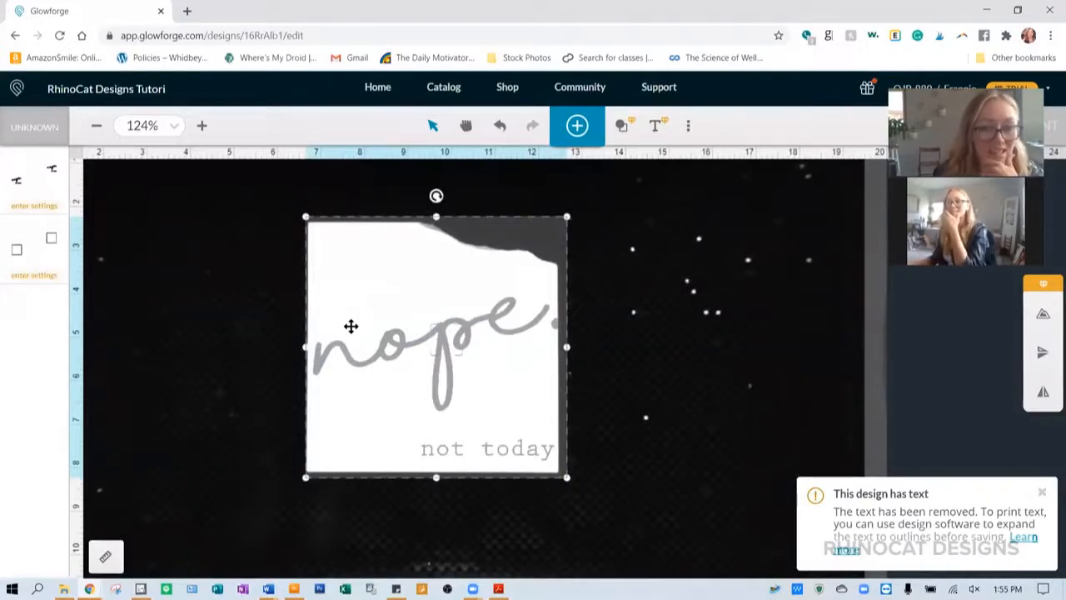
{"action": "left_click_drag", "start_coordinate": [564, 478], "coordinate": [550, 466]}
{"action": "left_click_drag", "start_coordinate": [474, 375], "coordinate": [479, 381]}
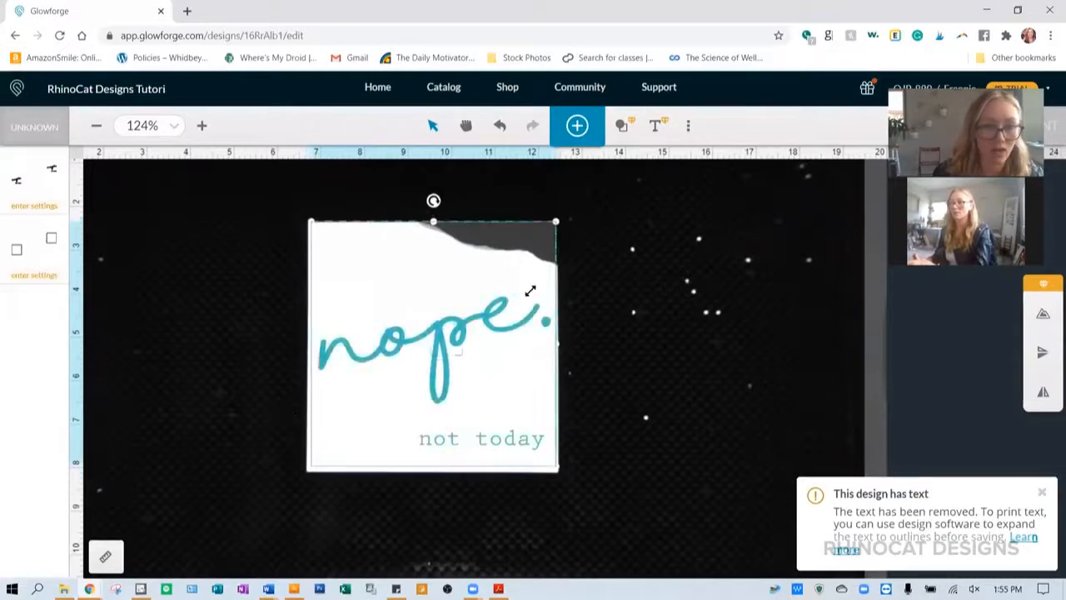
{"action": "left_click_drag", "start_coordinate": [464, 328], "coordinate": [463, 327]}
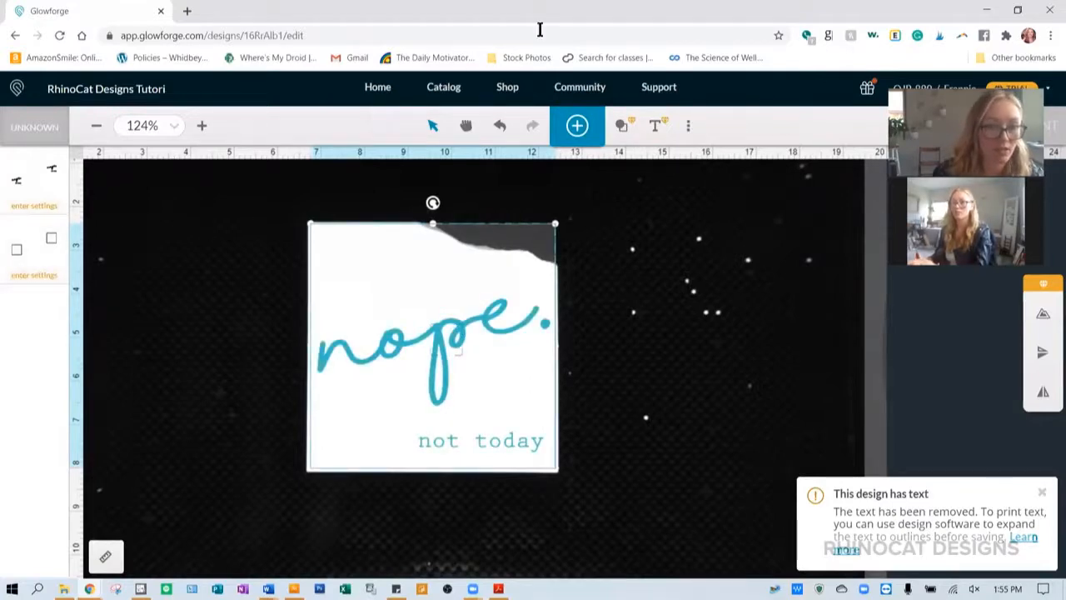
- Set the square outline to be ignored and engrave the "nope. not today" lettering with the custom Ceramic Tile setting
{"action": "left_click", "coordinate": [31, 263]}
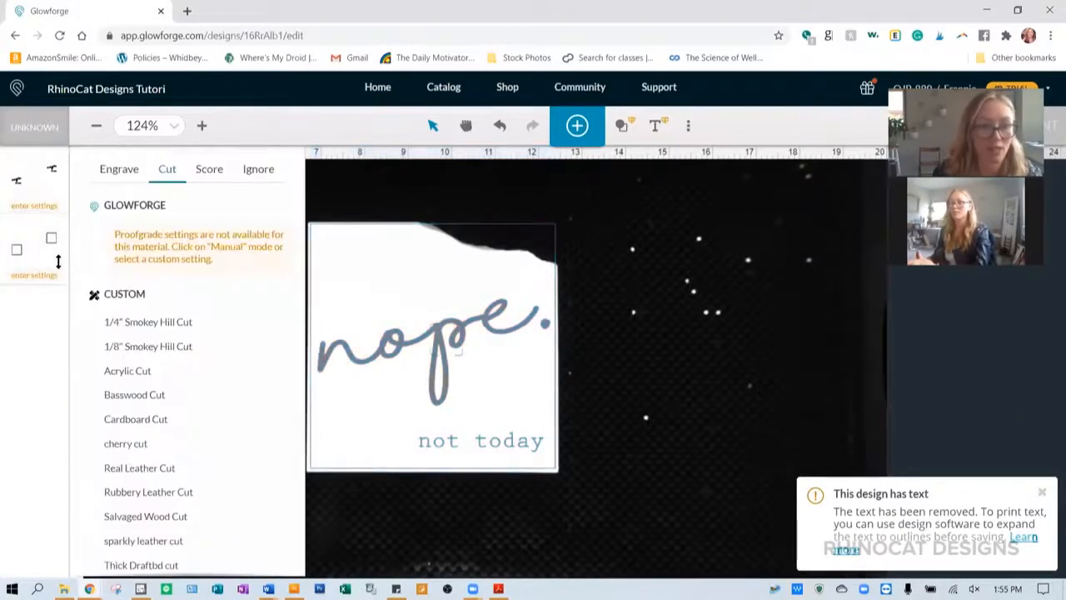
{"action": "left_click", "coordinate": [273, 174]}
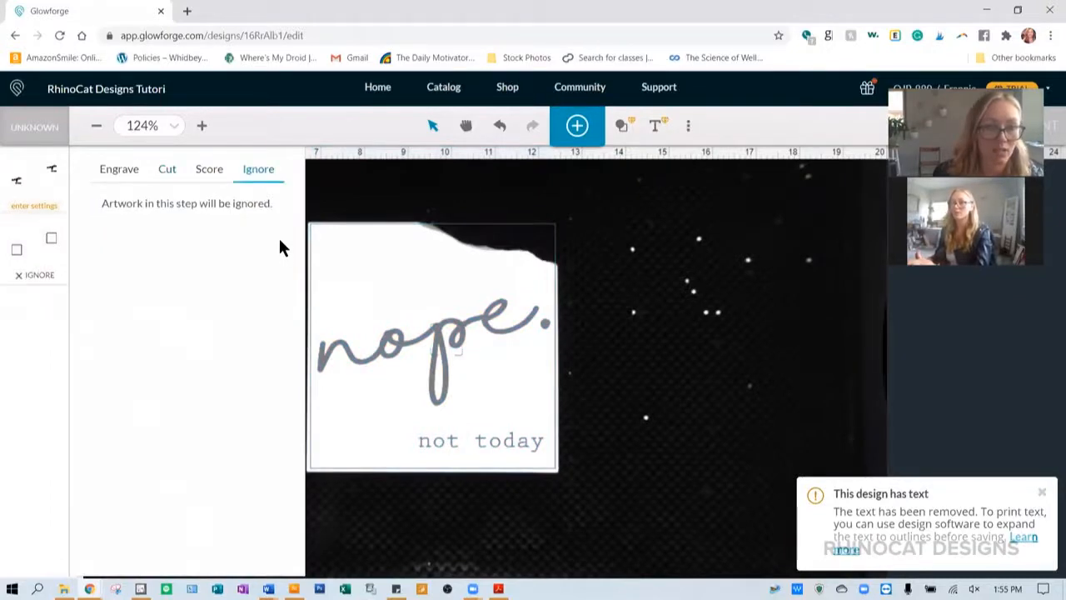
{"action": "left_click", "coordinate": [30, 170]}
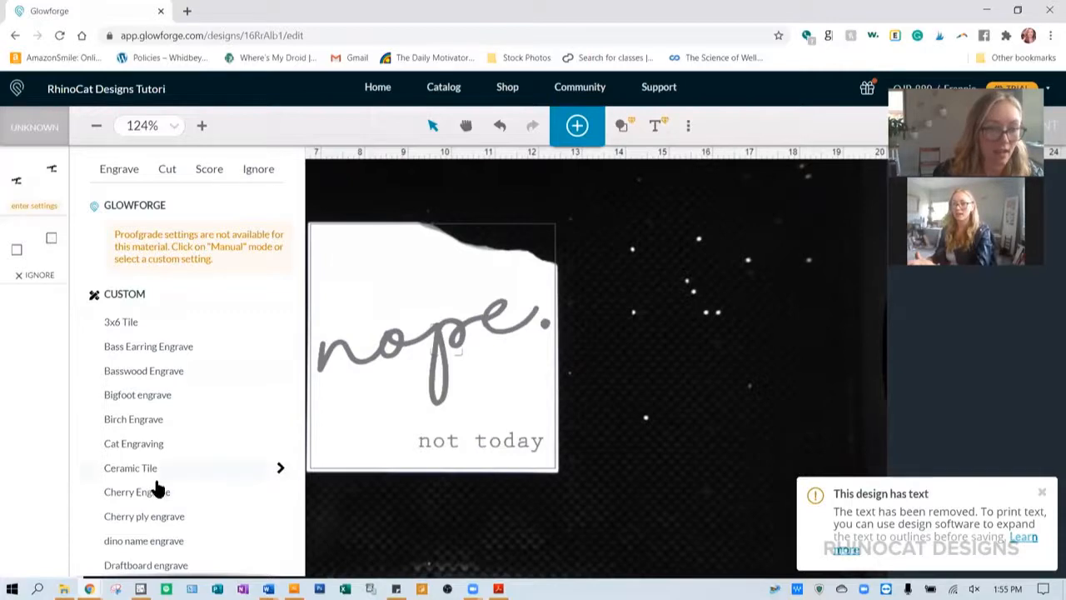
{"action": "left_click", "coordinate": [165, 471]}
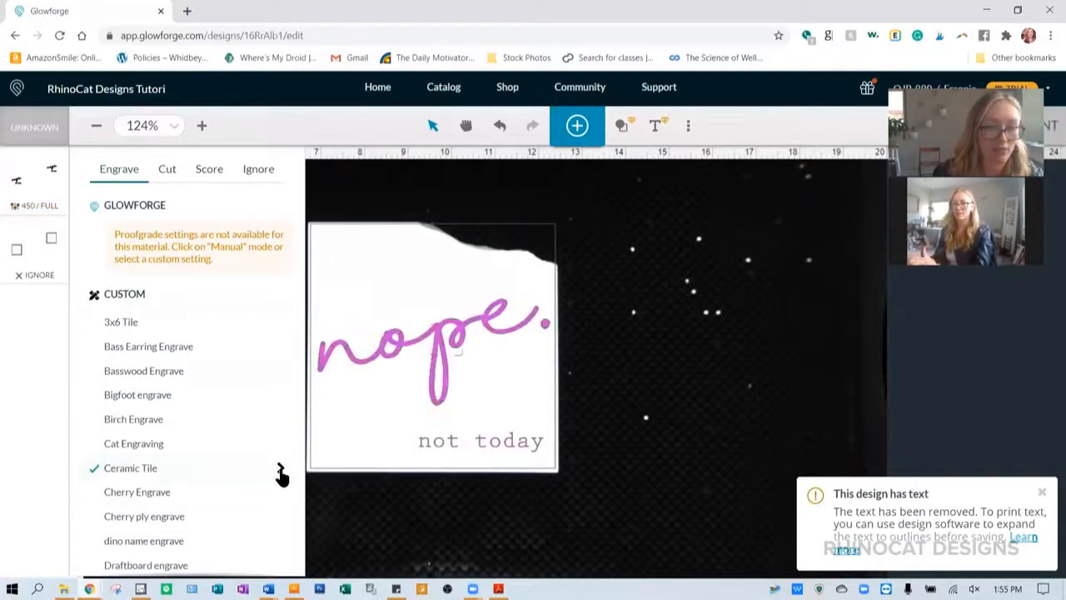
- Review the speed, power, lines per inch, passes and focus height of the Ceramic Tile engrave setting
{"action": "left_click", "coordinate": [281, 470]}
{"action": "left_click", "coordinate": [277, 213]}
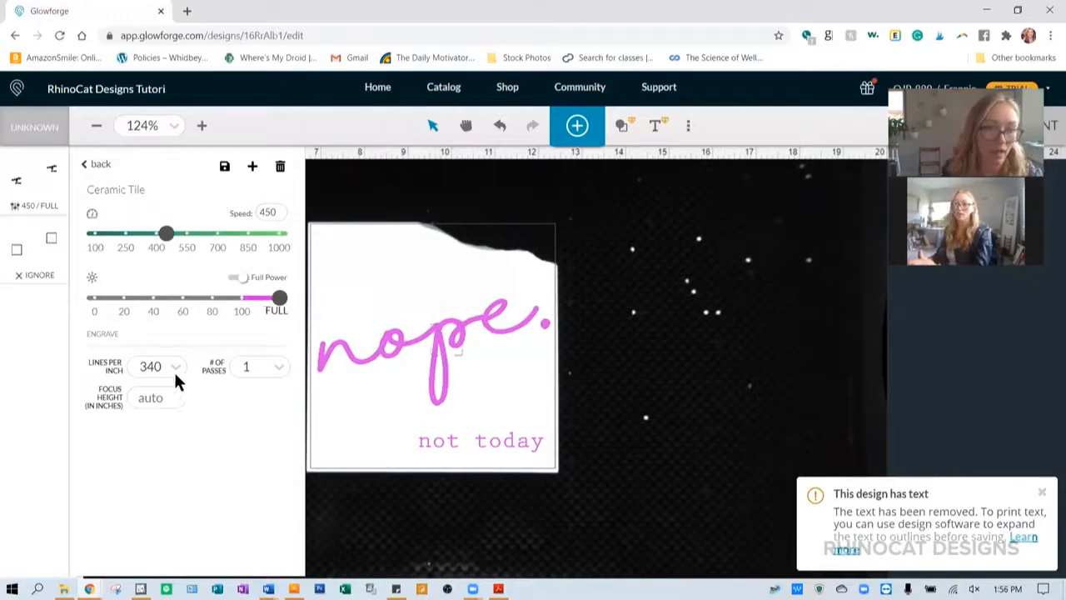
{"action": "left_click", "coordinate": [155, 397]}
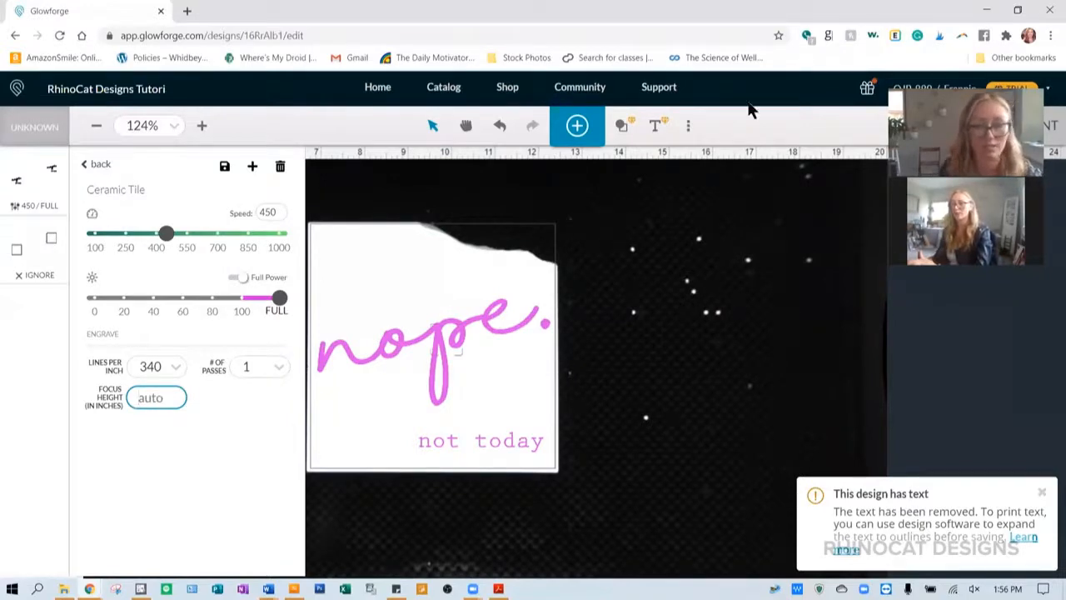
{"action": "left_click", "coordinate": [431, 546]}
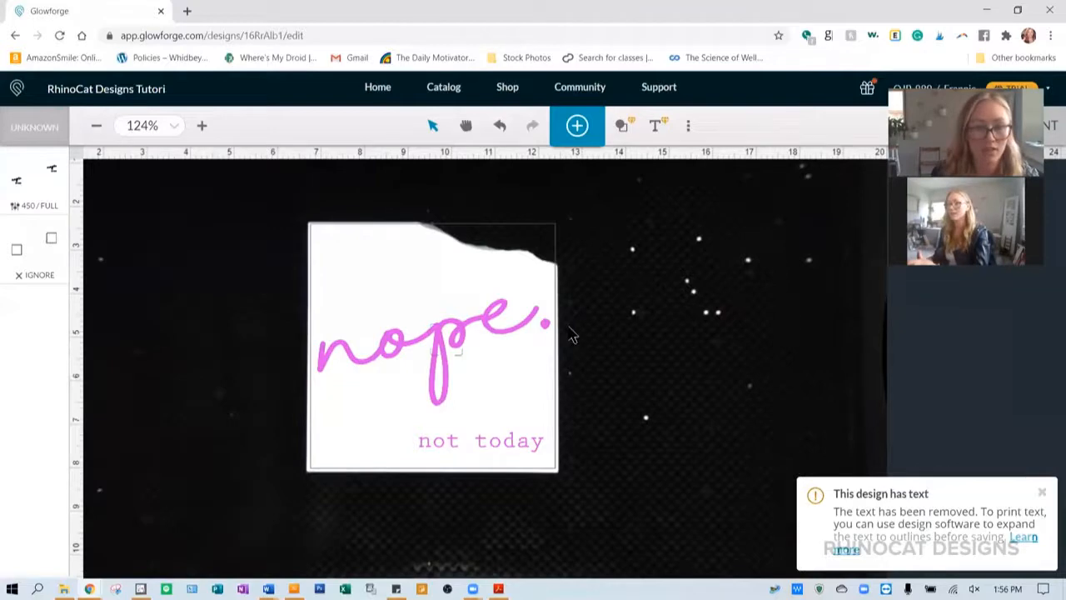
- Nudge the sign design slightly down so its bottom edge lines up with the white material, and deselect it
{"action": "left_click", "coordinate": [419, 328]}
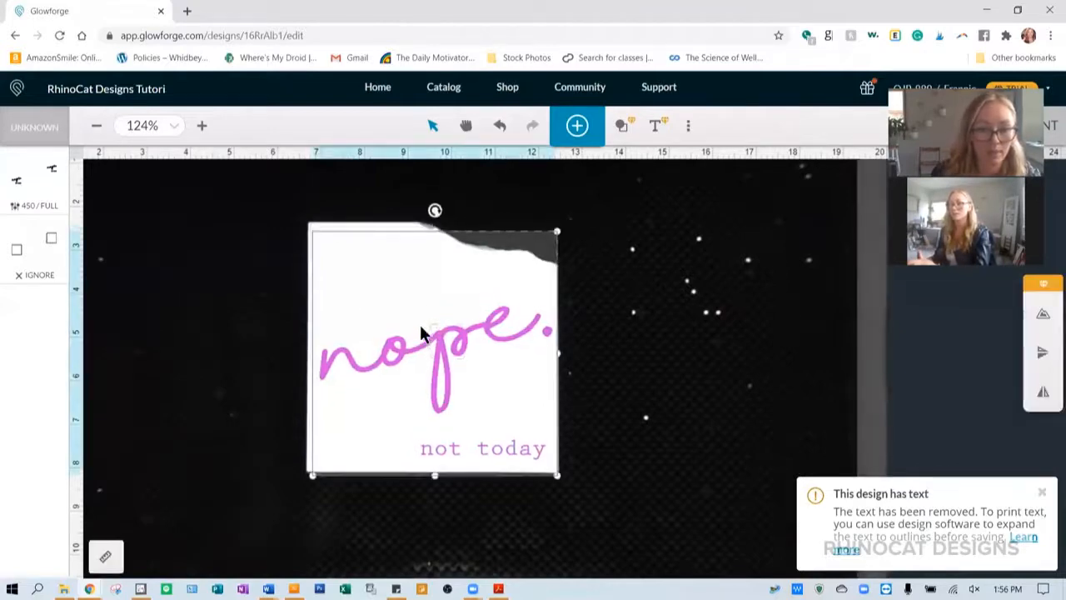
{"action": "left_click_drag", "start_coordinate": [421, 324], "coordinate": [421, 329]}
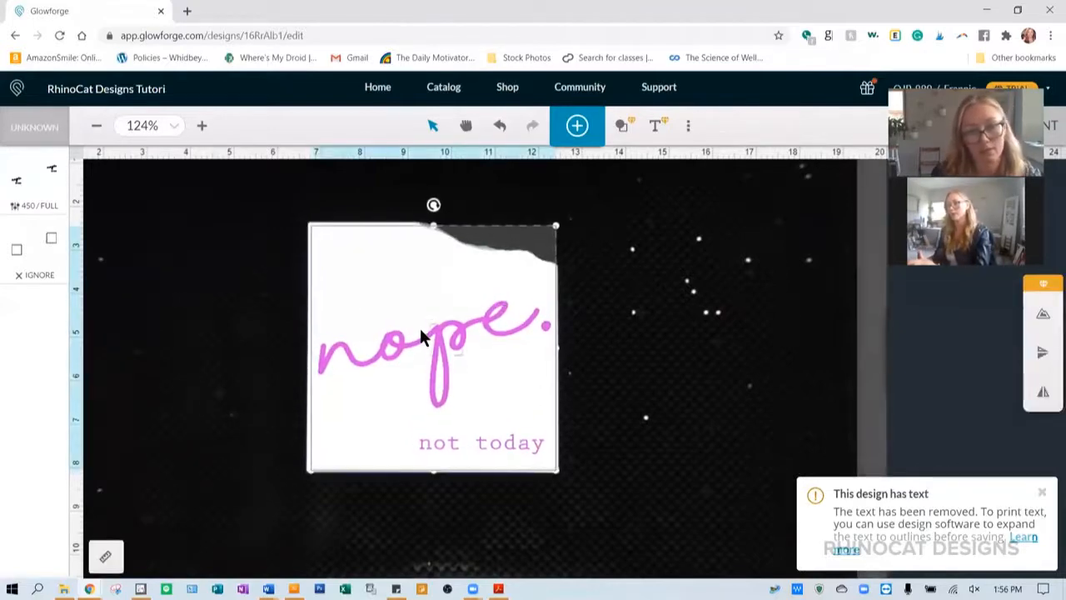
{"action": "left_click", "coordinate": [696, 414]}
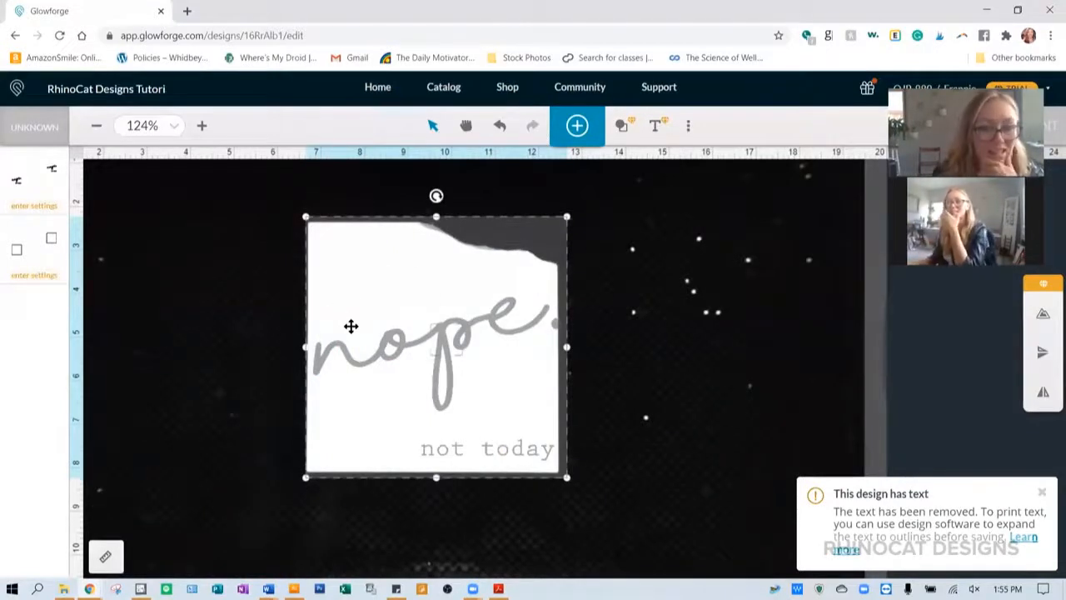
- Shrink the sign design proportionally and center its outline within the white material's left, right and bottom edges
{"action": "left_click_drag", "start_coordinate": [567, 477], "coordinate": [550, 462]}
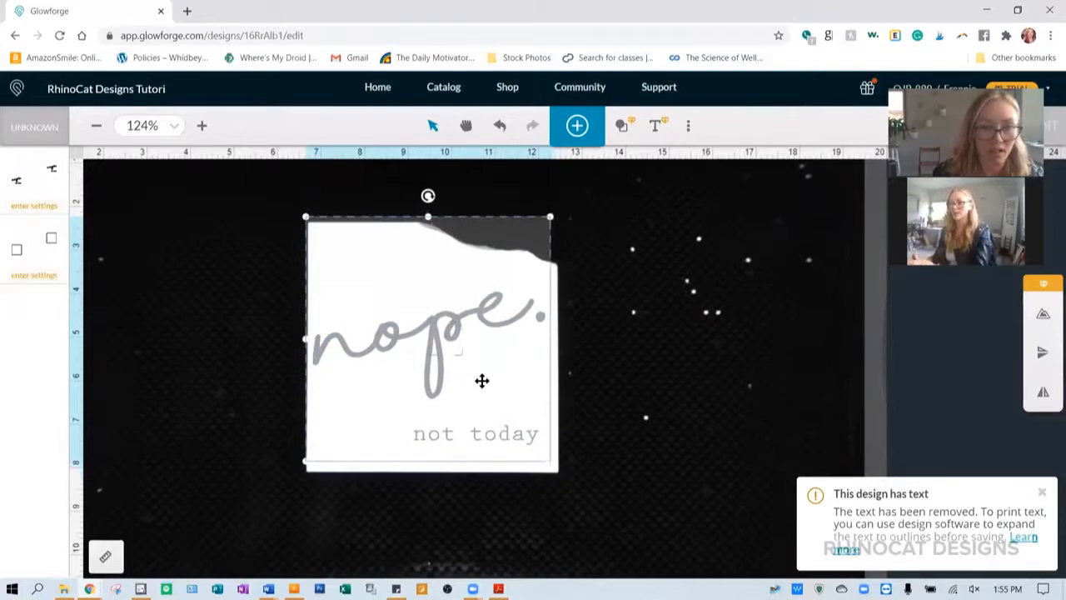
{"action": "left_click_drag", "start_coordinate": [477, 376], "coordinate": [481, 381]}
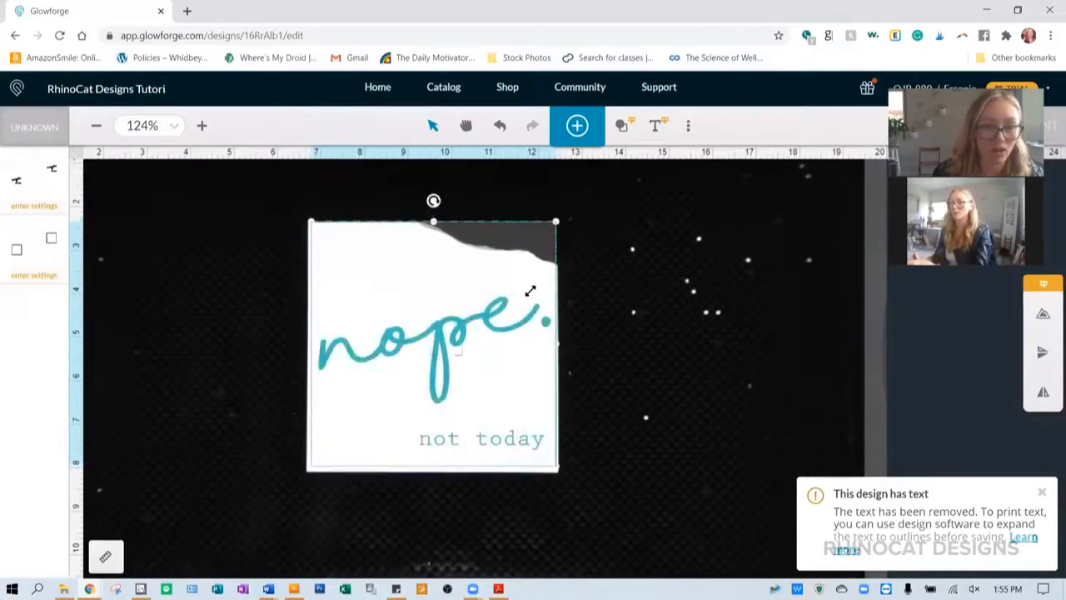
{"action": "left_click_drag", "start_coordinate": [464, 326], "coordinate": [463, 327]}
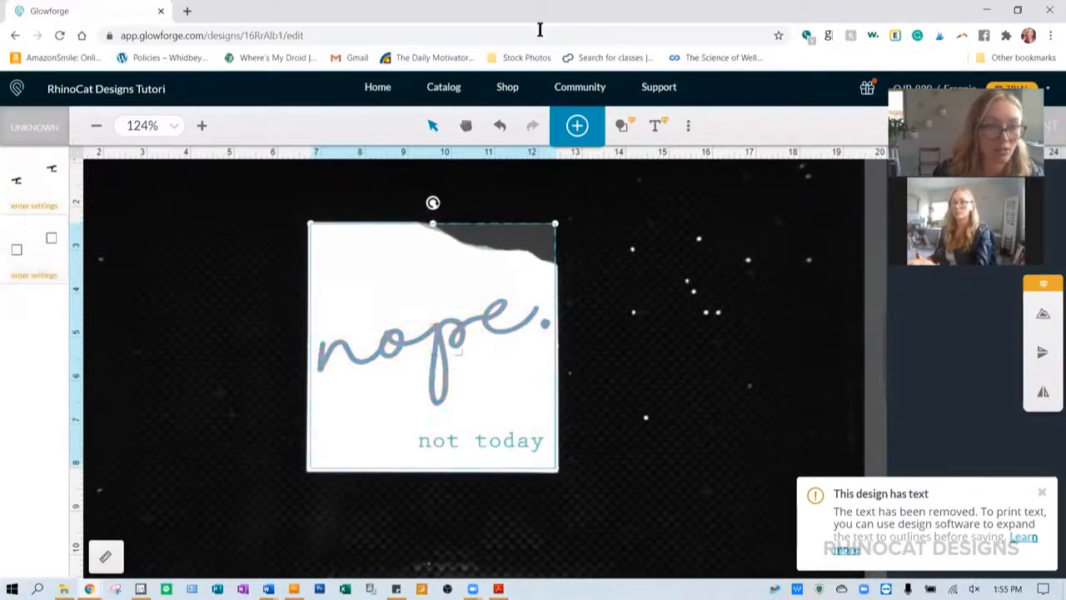
- Ignore the square outline, assign the custom Ceramic Tile engrave setting to the lettering, and check that setting's details
{"action": "left_click", "coordinate": [34, 258]}
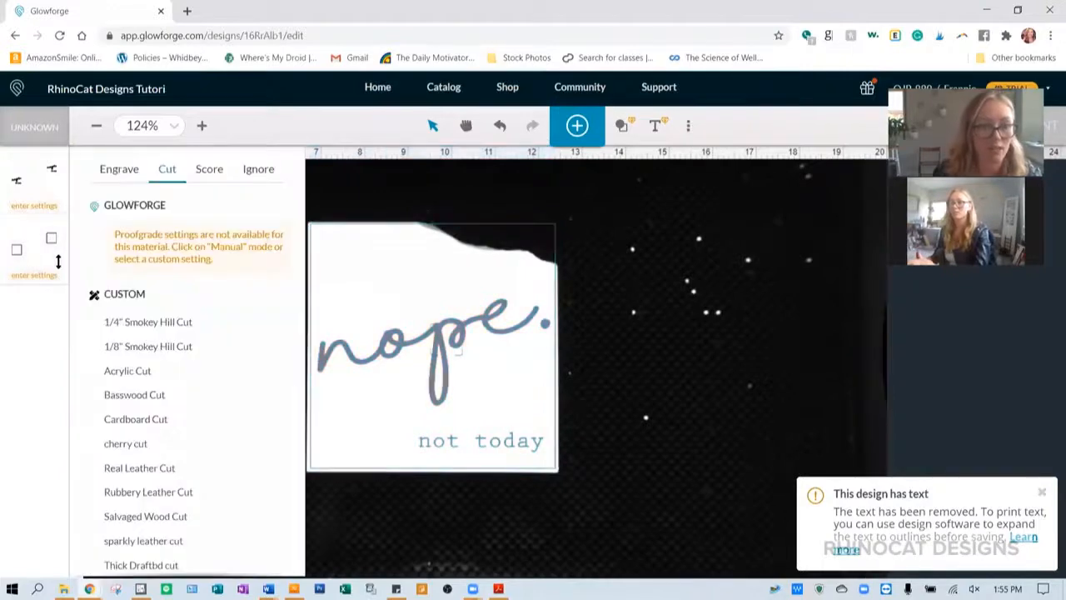
{"action": "left_click", "coordinate": [262, 169]}
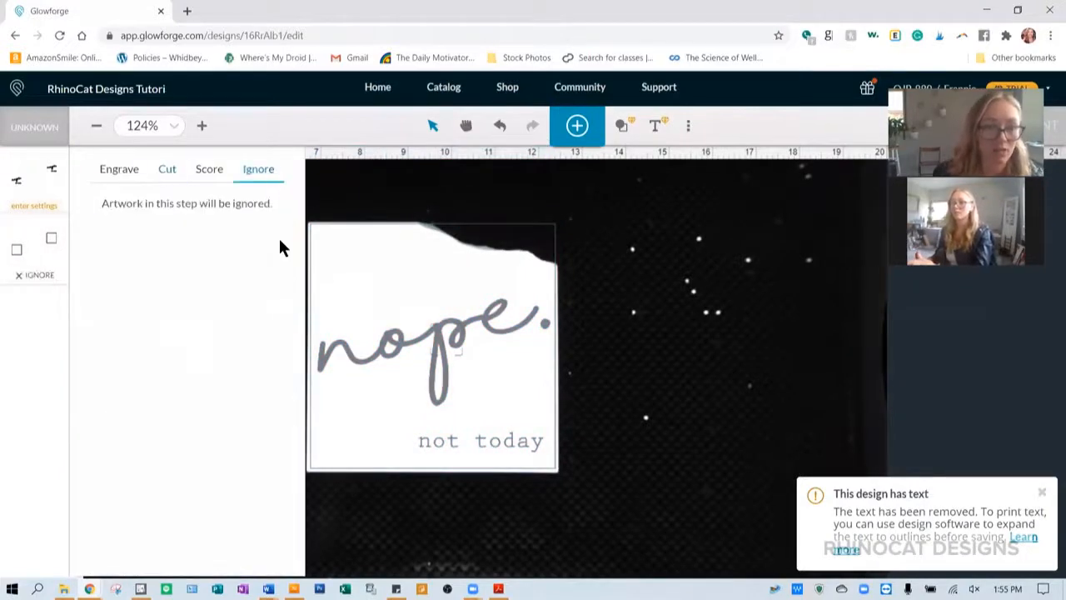
{"action": "left_click", "coordinate": [29, 169]}
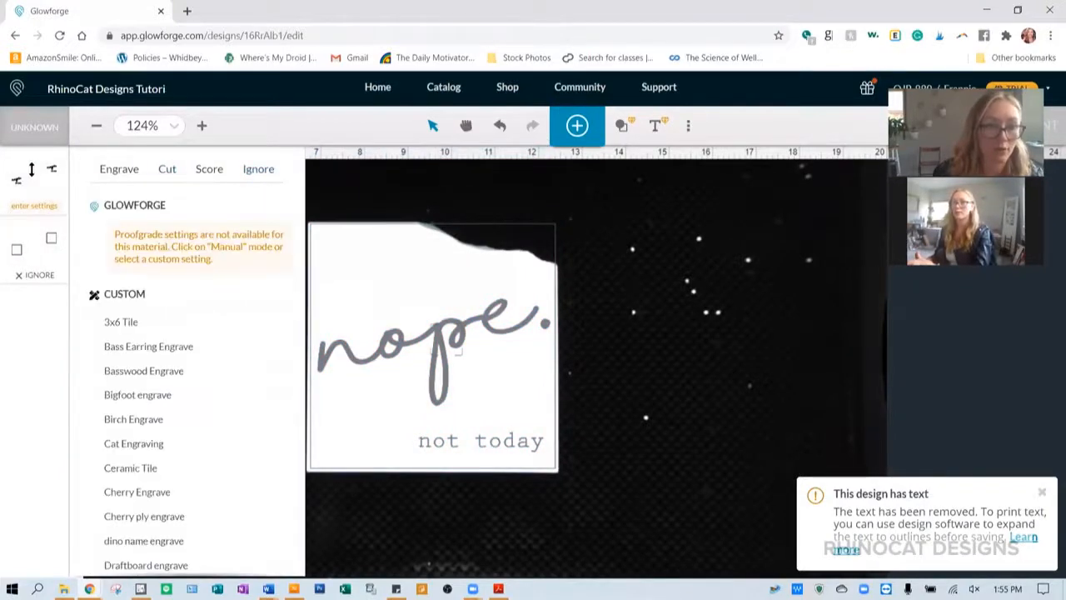
{"action": "left_click", "coordinate": [165, 471]}
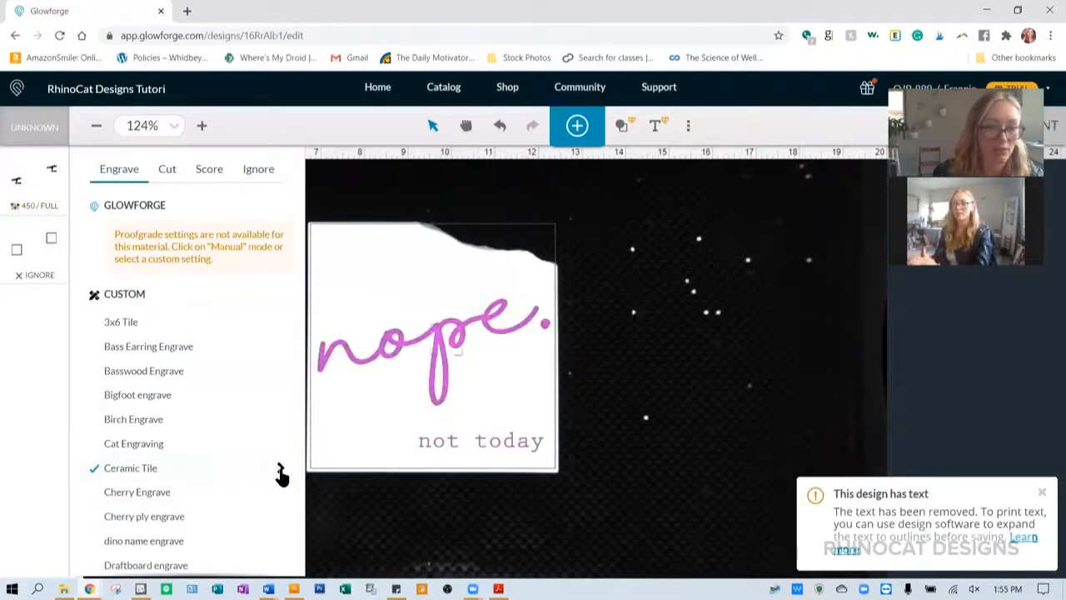
{"action": "left_click", "coordinate": [280, 469]}
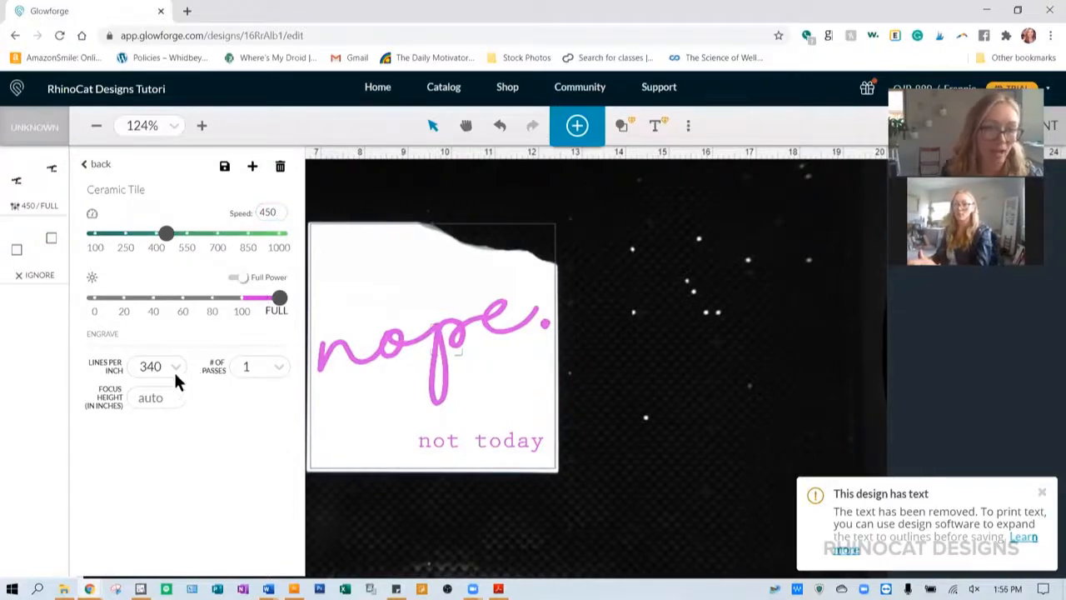
{"action": "left_click", "coordinate": [528, 286]}
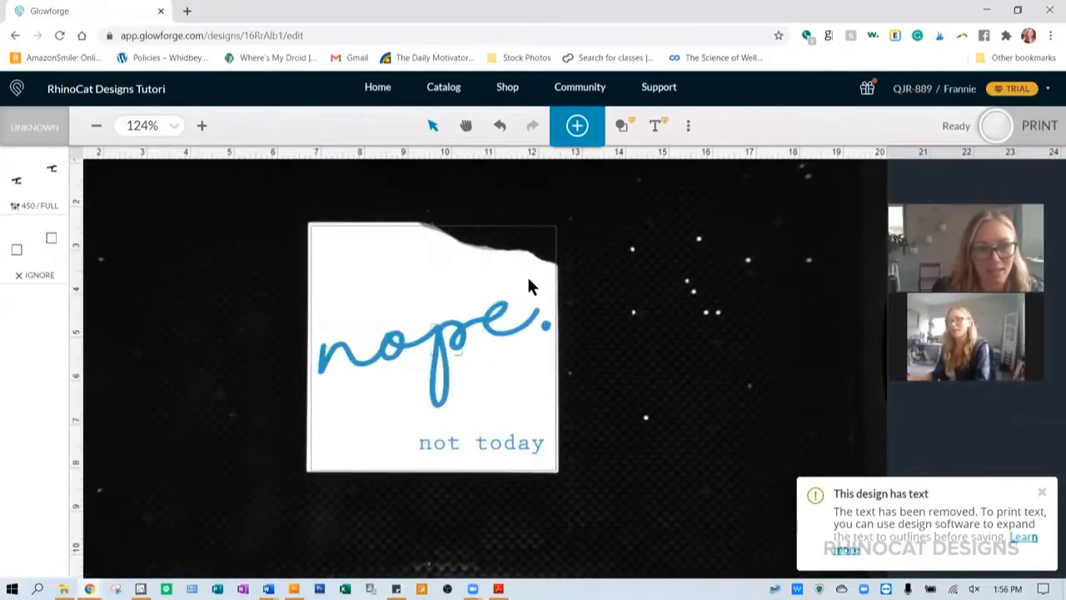